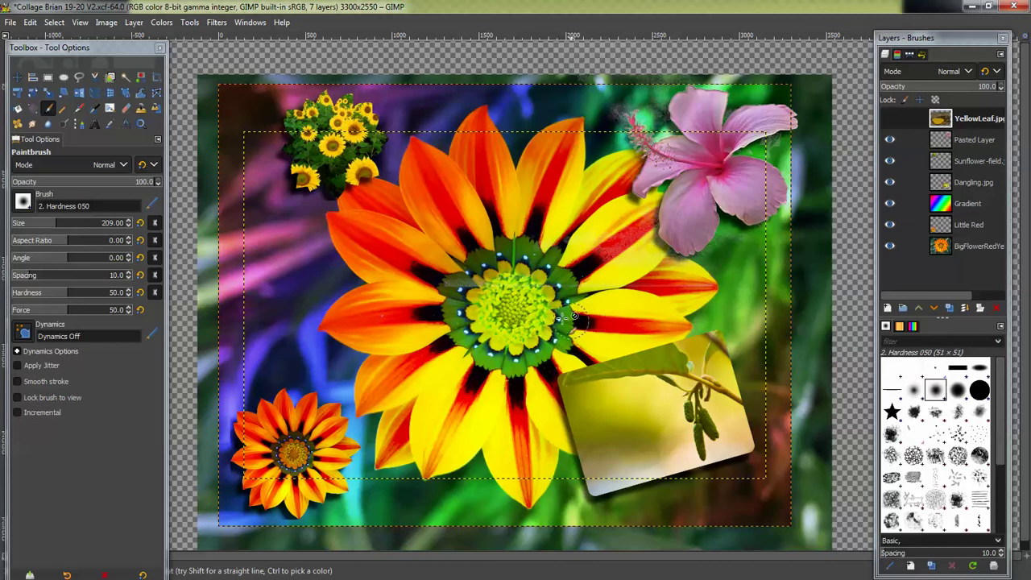
- Show the YellowLeaf layer and zoom in closely on the leaf's stem
click(890, 119)
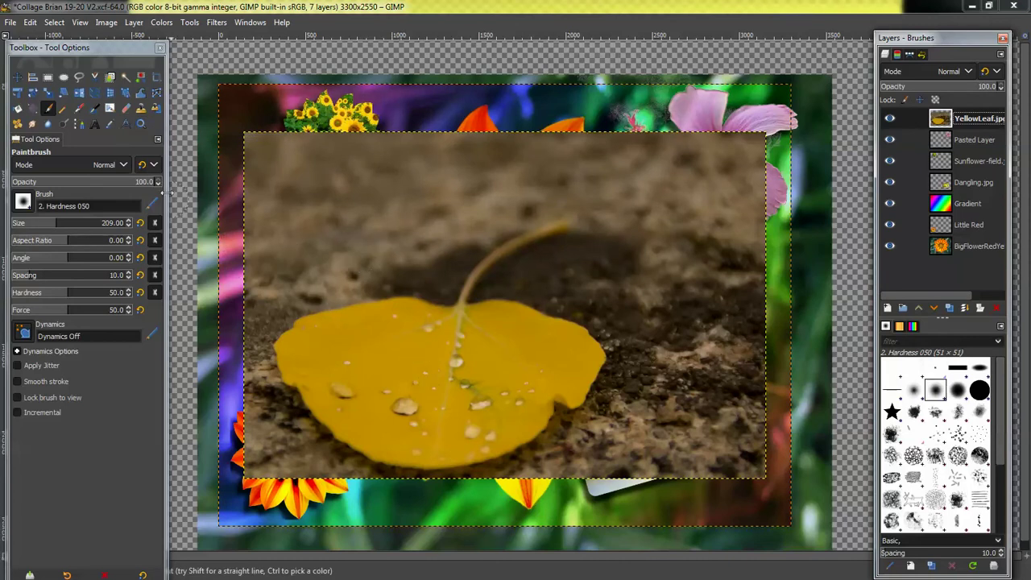
key(z)
click(510, 260)
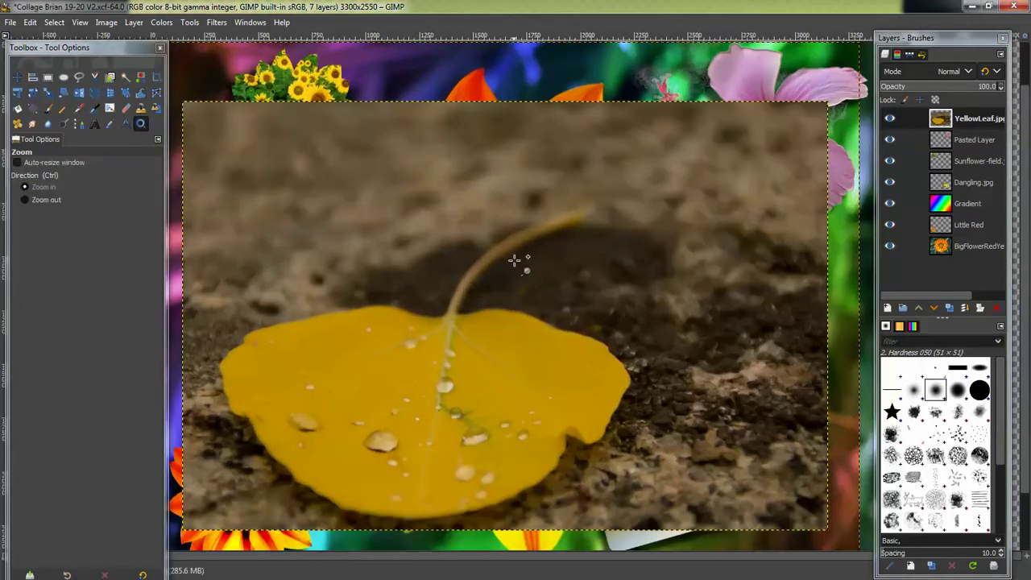
click(520, 259)
click(528, 251)
click(535, 248)
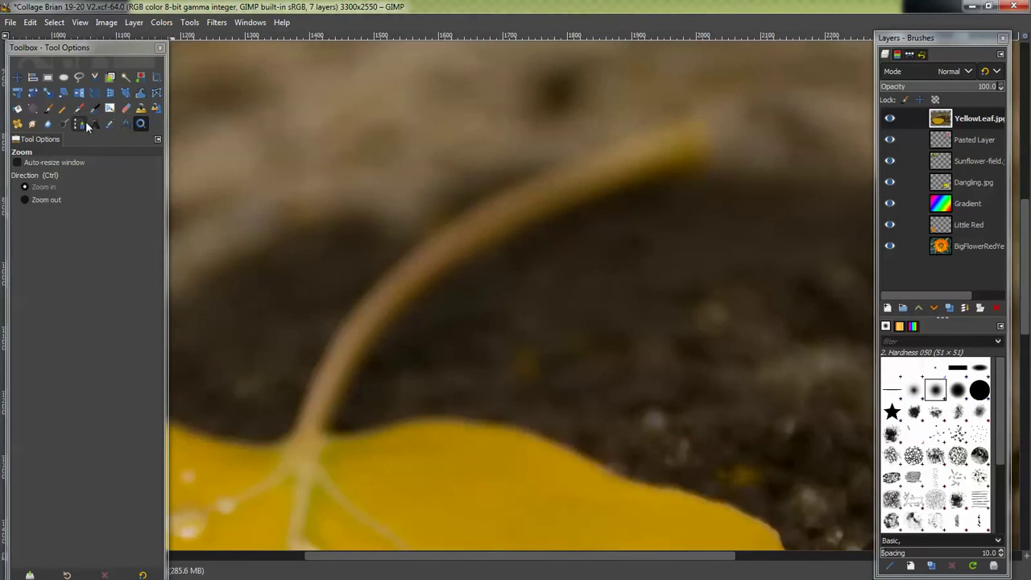
click(81, 123)
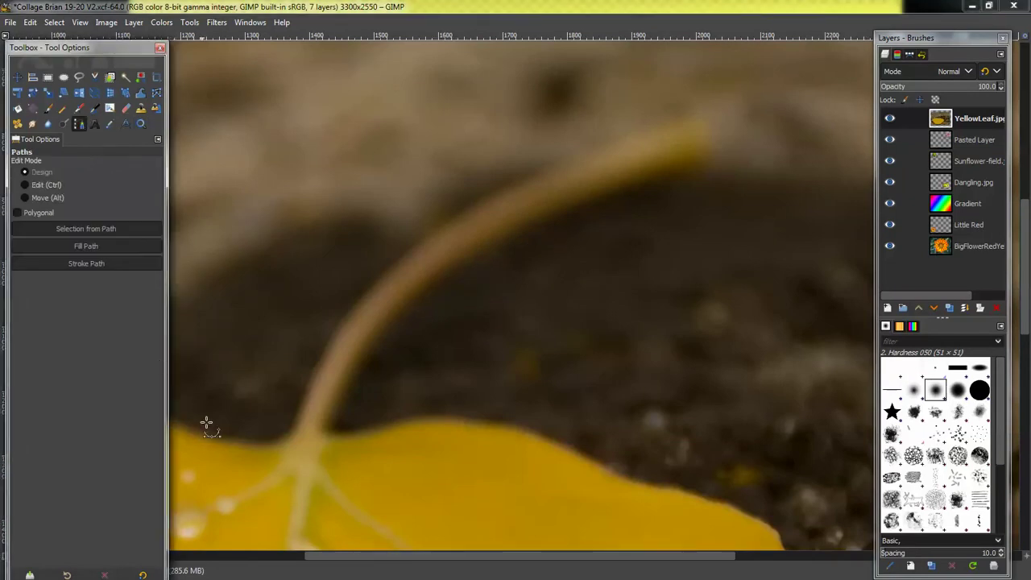
- Place six curved anchors up the stem, around its tip and back down to the base
drag(257, 443, 305, 391)
drag(345, 317, 374, 275)
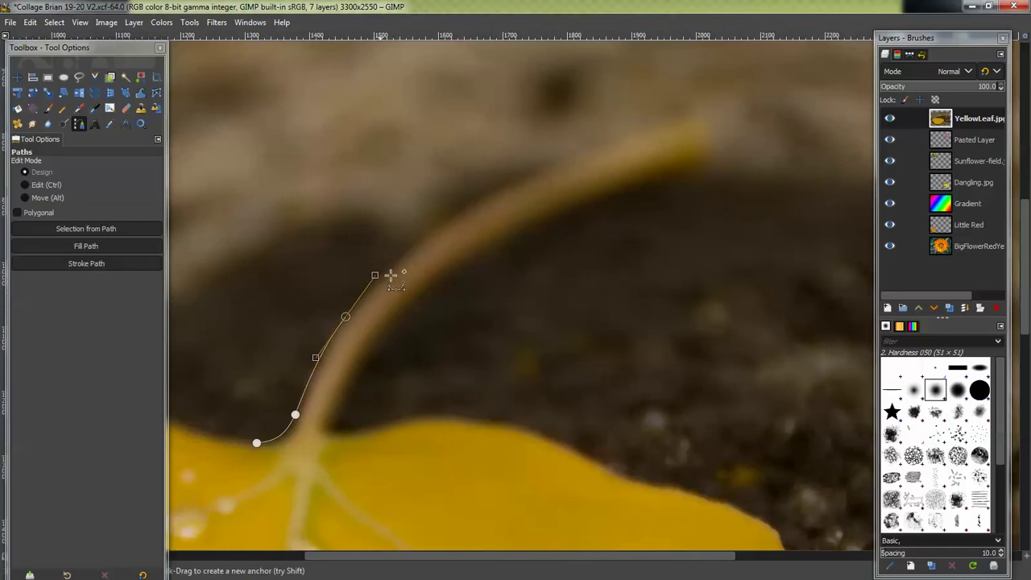
drag(483, 198, 519, 179)
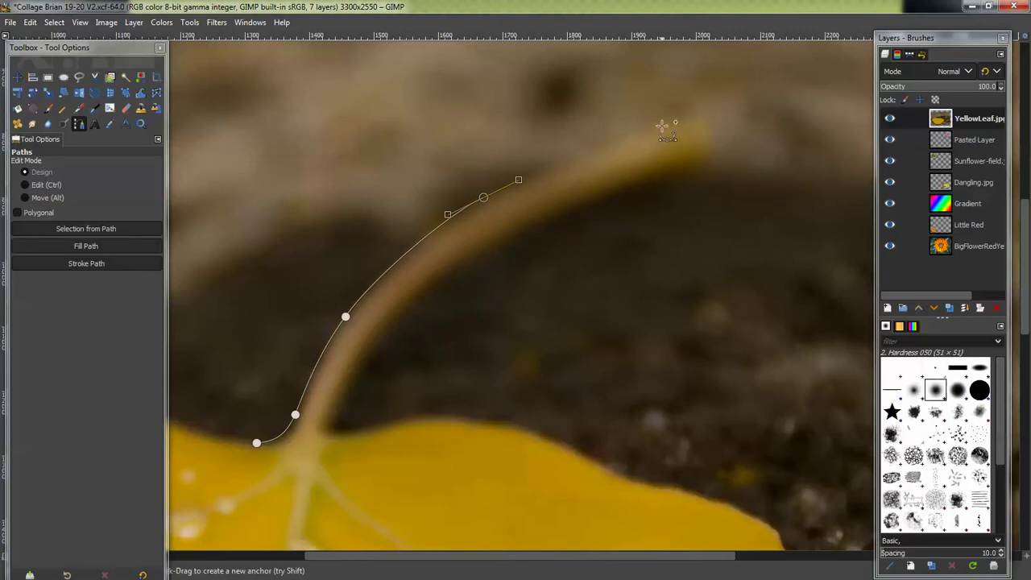
drag(660, 123, 565, 210)
drag(477, 251, 462, 261)
drag(357, 374, 461, 422)
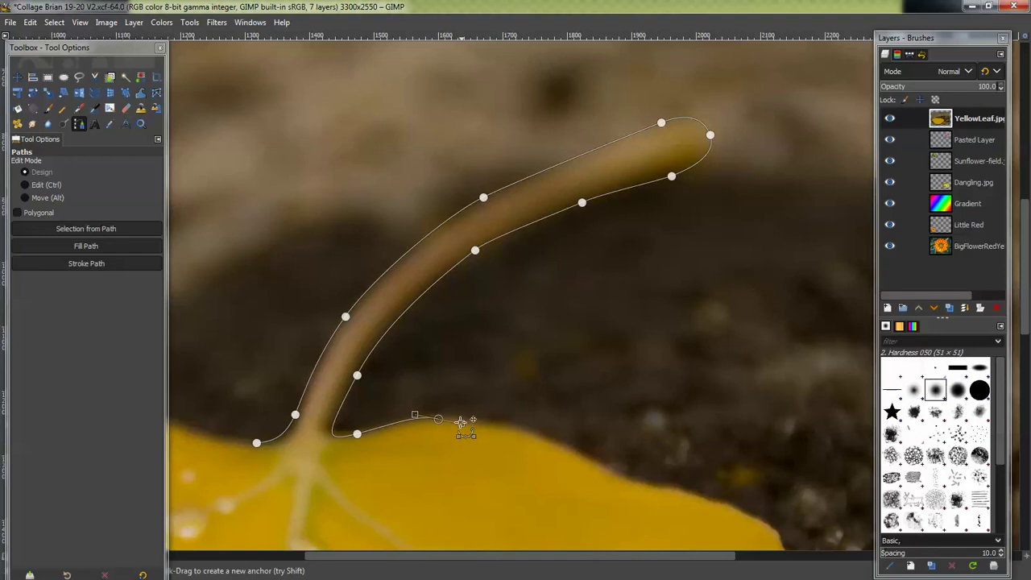
- In Edit mode, nudge the upper-edge stem node and reshape its curve
click(29, 185)
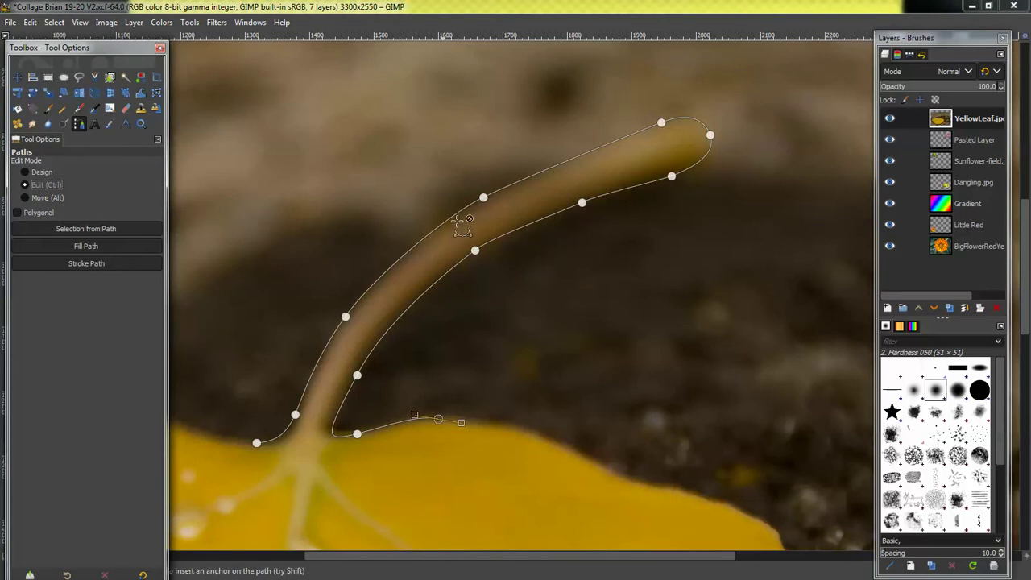
click(484, 198)
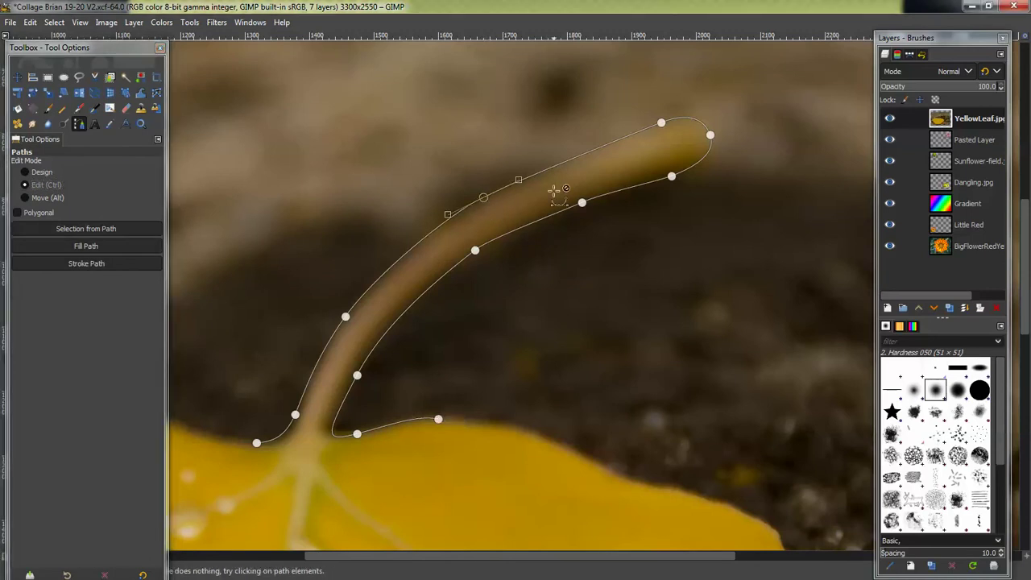
key(Up)
key(Up)
key(Up)
key(Down)
key(Down)
key(Down)
key(Down)
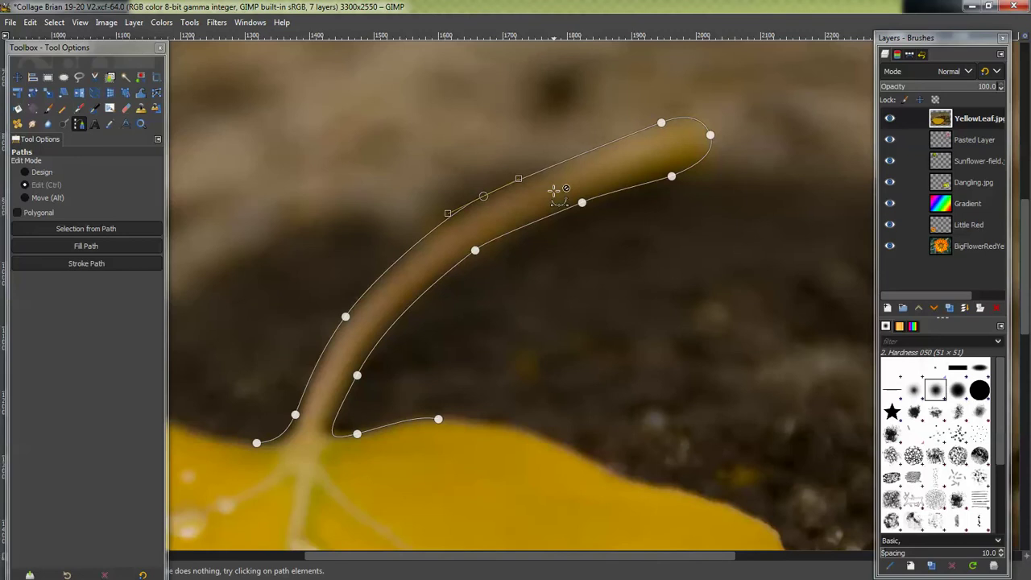
key(Left)
key(Left)
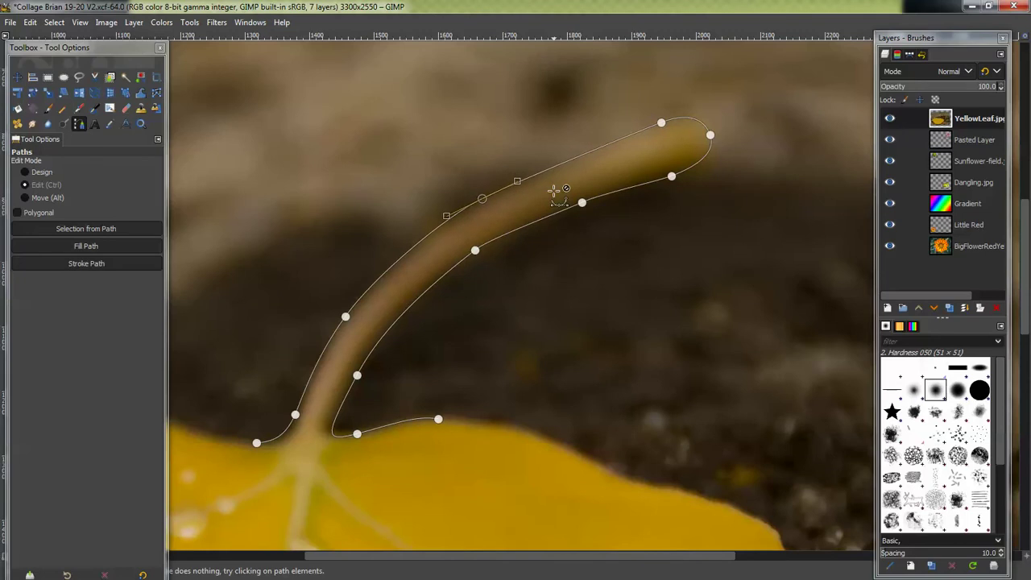
drag(519, 180, 556, 157)
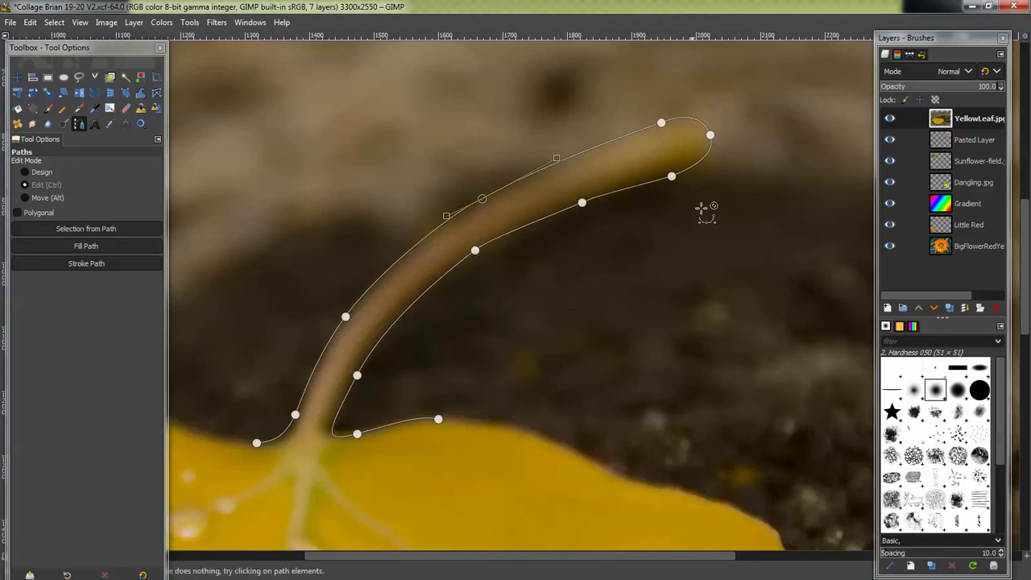
- Delete the extra anchor trailing near the stem's base
click(710, 135)
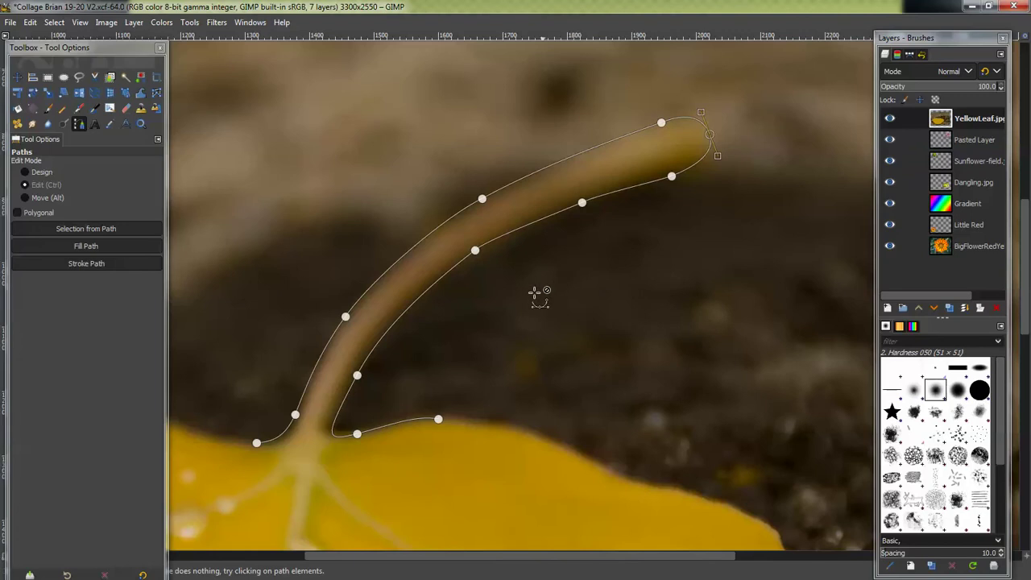
click(438, 419)
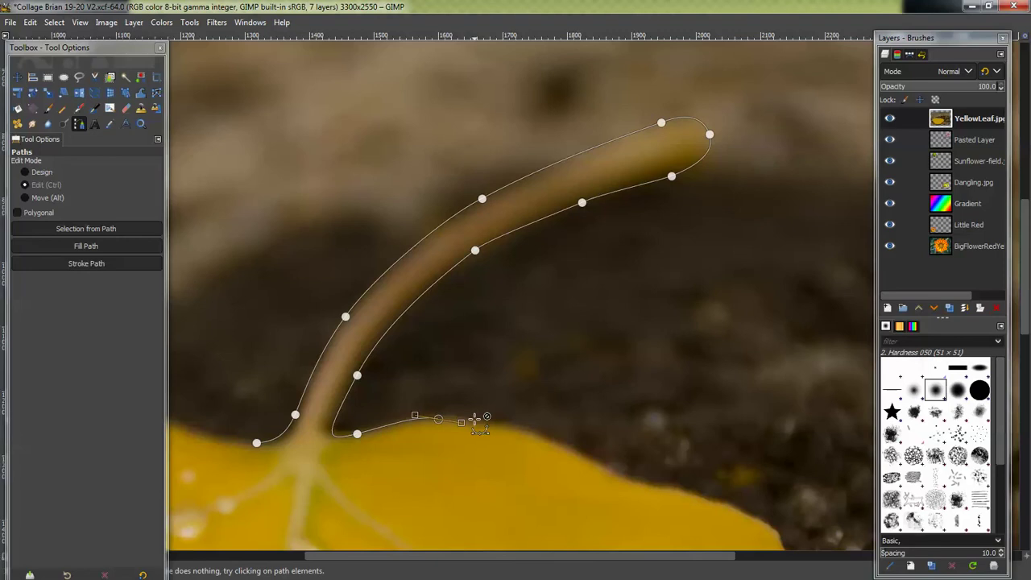
key(Delete)
click(41, 186)
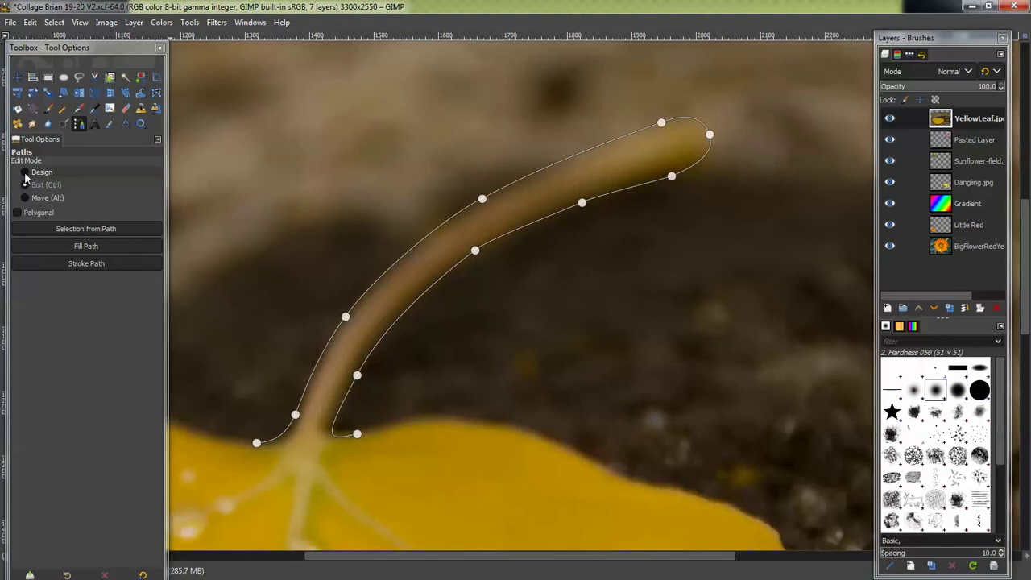
- In Design mode, extend the path from the stem base along the leaf's outer edge to the lower notch
click(25, 173)
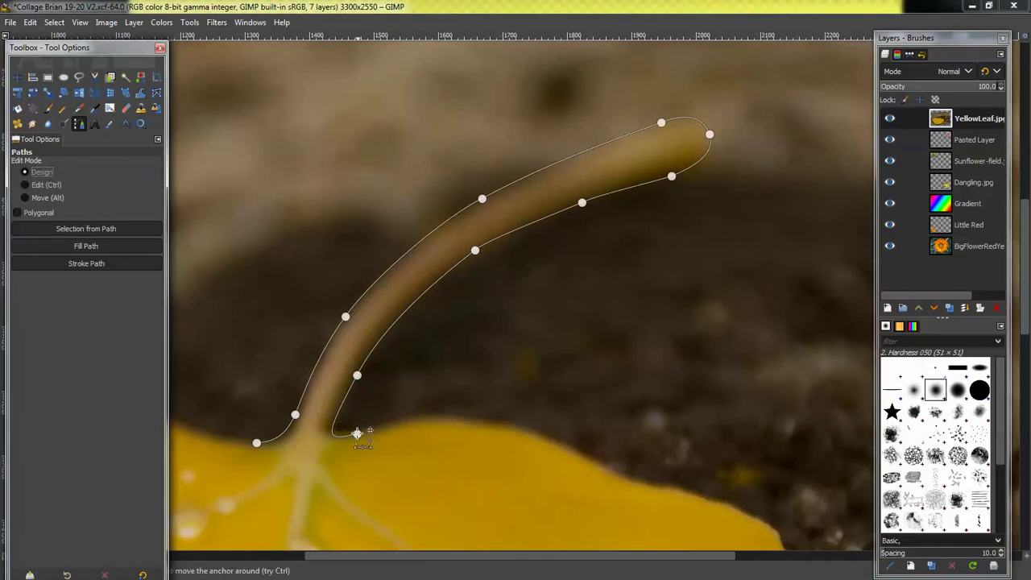
click(425, 417)
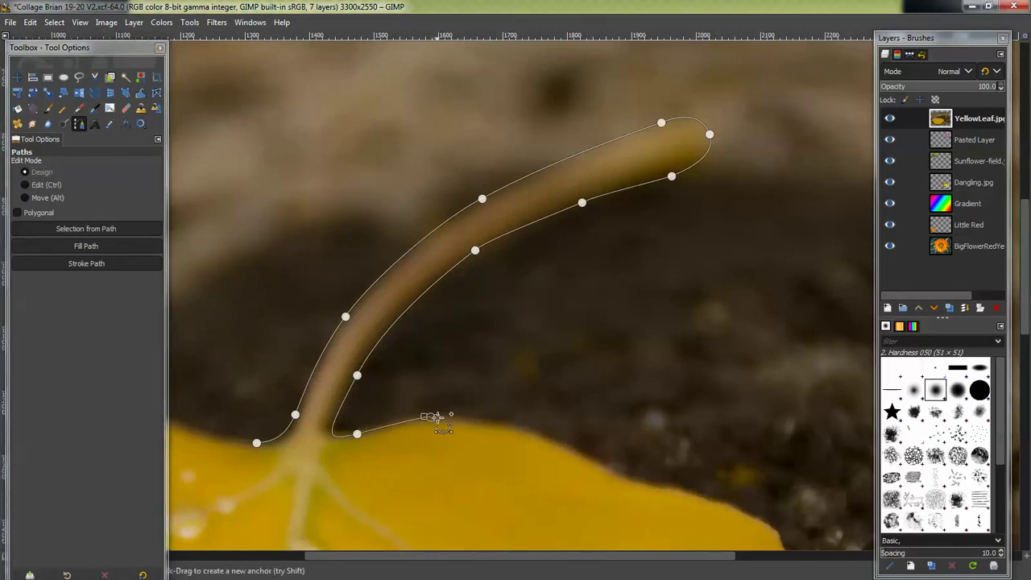
click(474, 422)
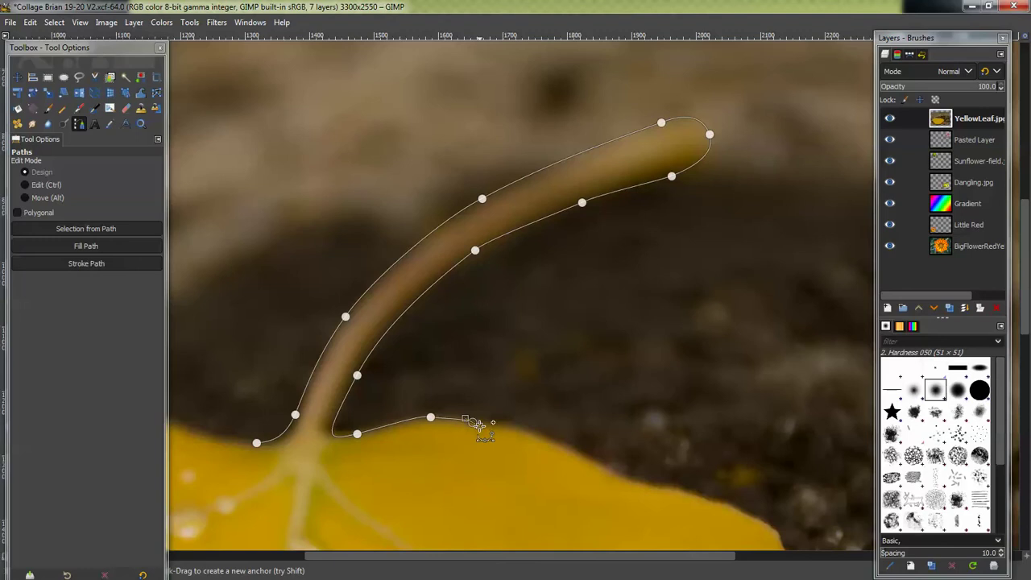
scroll(541, 444, down, 5)
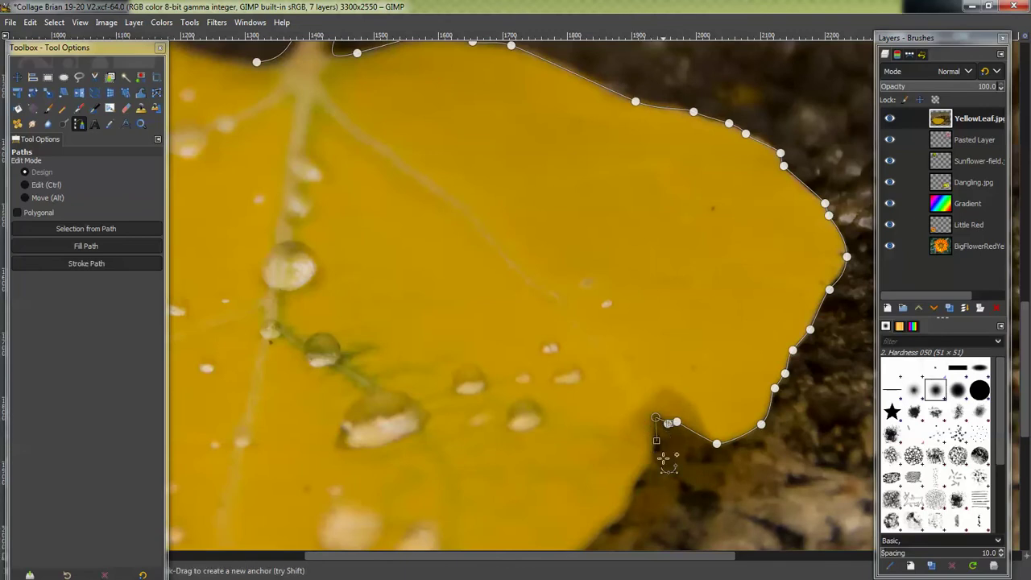
drag(652, 460, 647, 468)
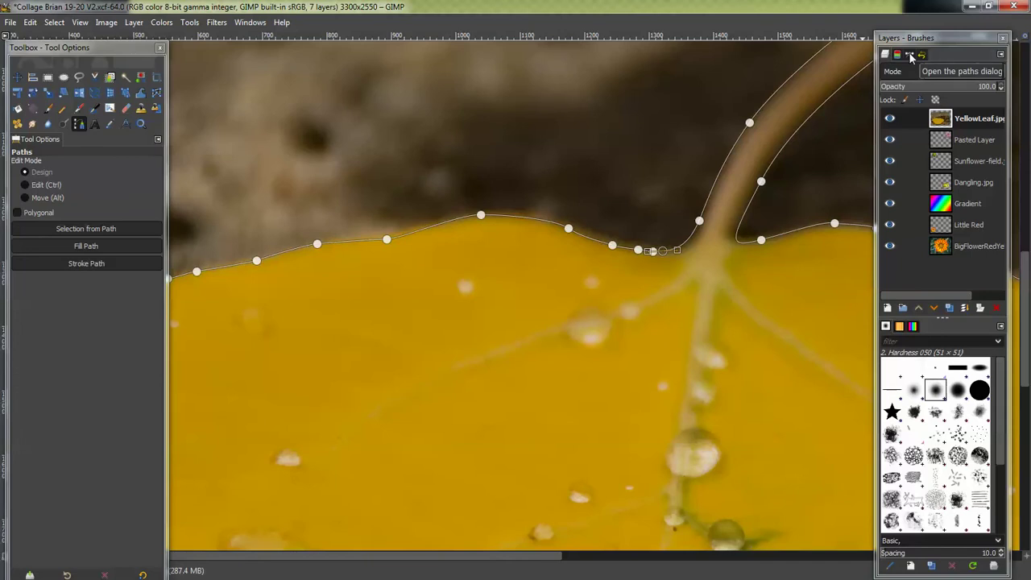
- Undo an accidental new path, then convert the leaf outline path into a selection
click(911, 56)
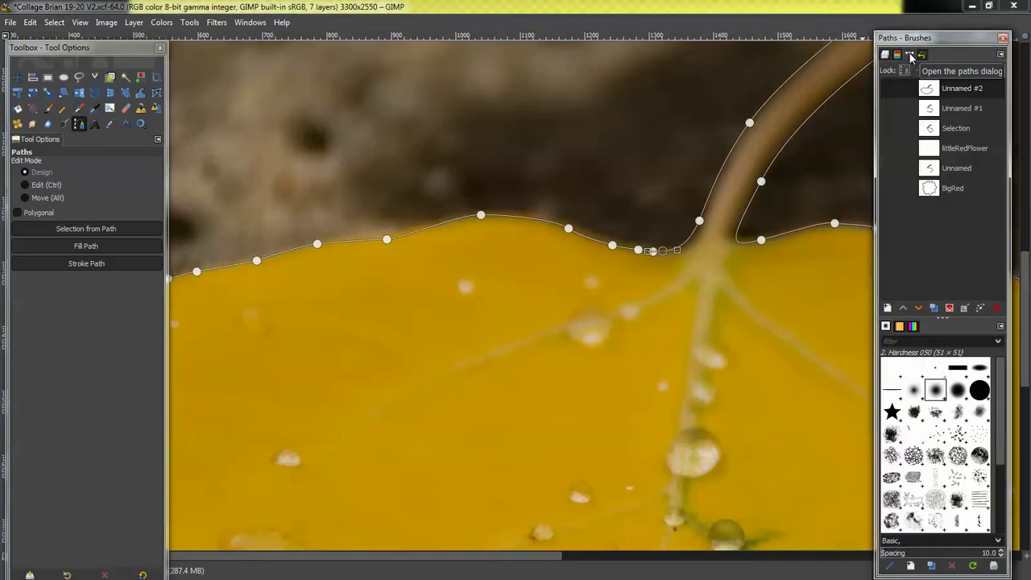
click(892, 309)
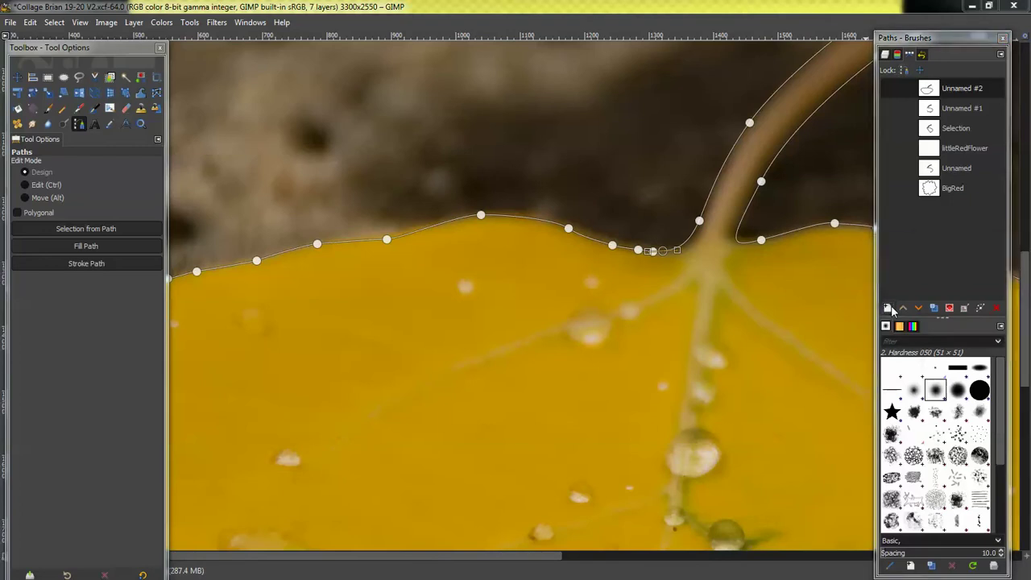
click(939, 380)
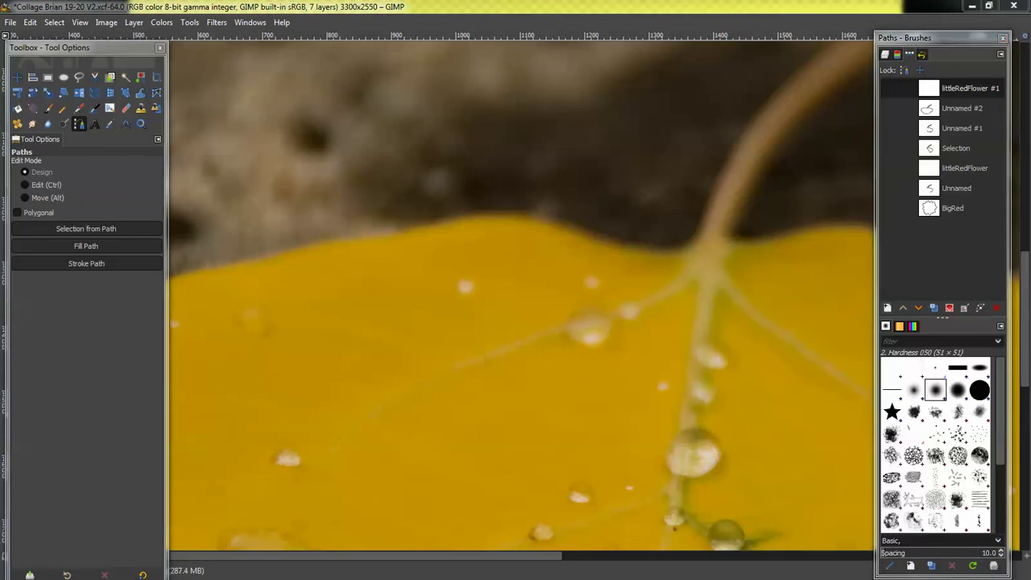
key(ctrl+z)
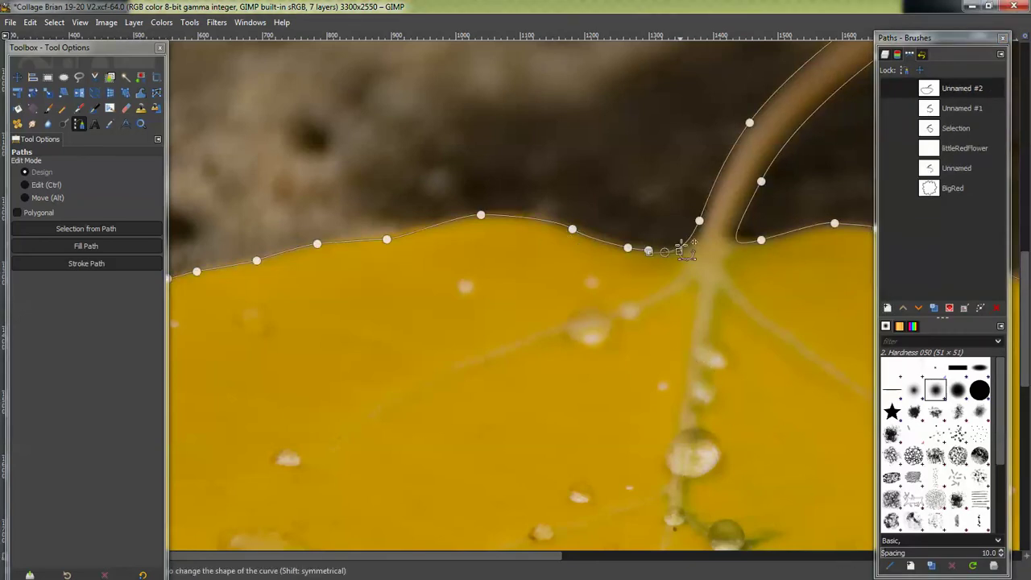
key(shift+v)
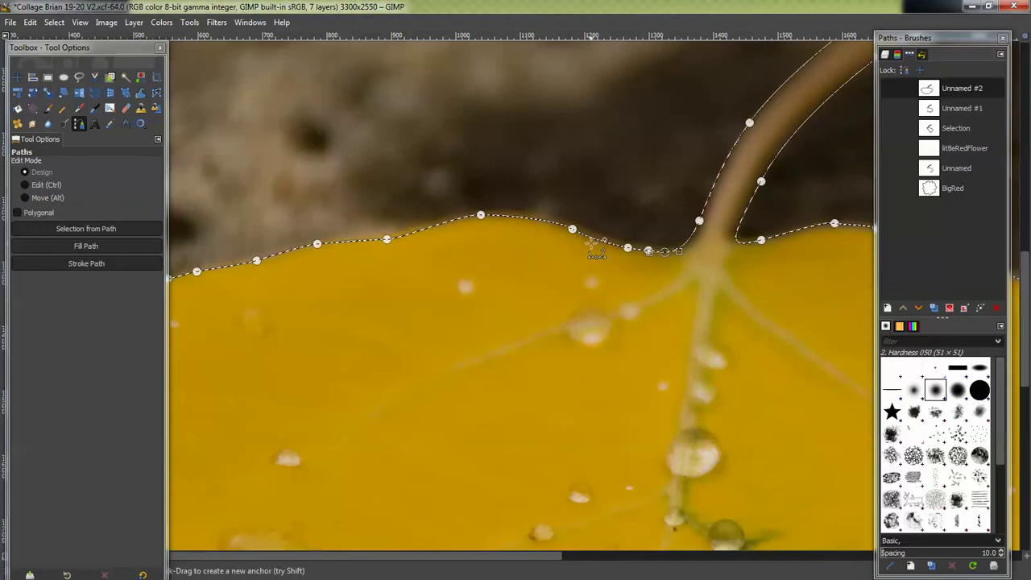
- Save the leaf selection as a new path named 'Leaf Path Tool'
click(964, 308)
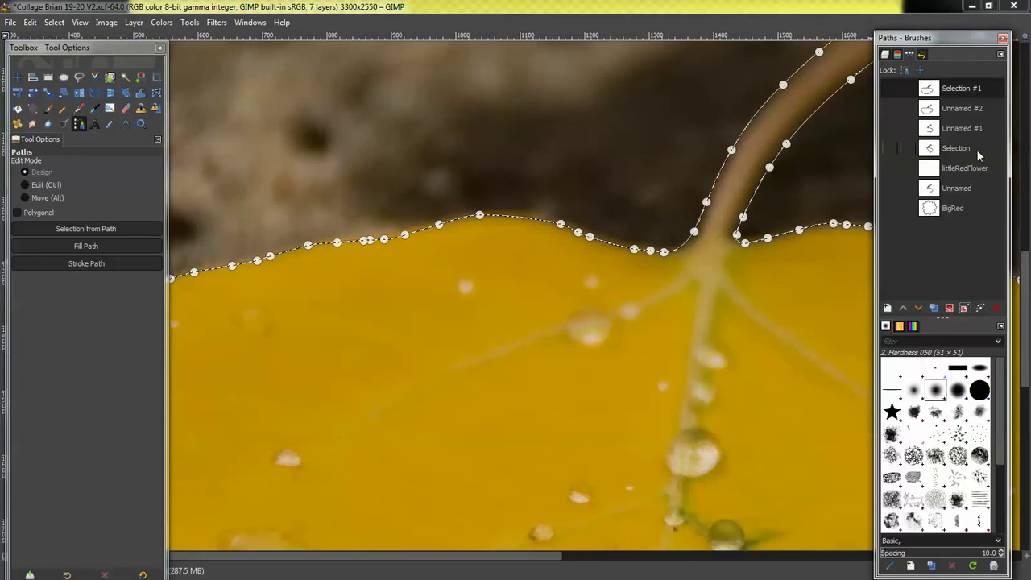
double_click(959, 90)
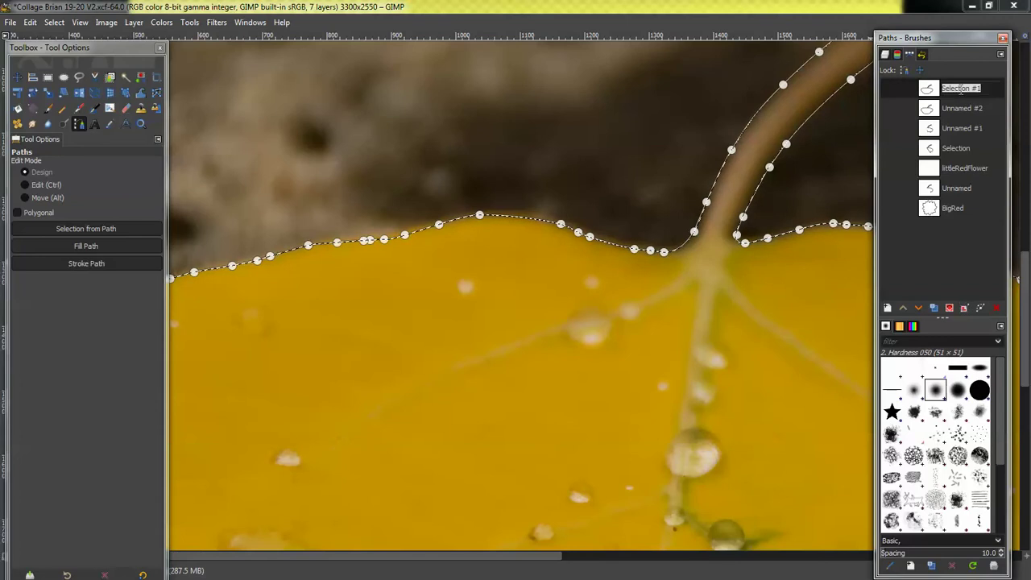
text(Leaf Path Tool)
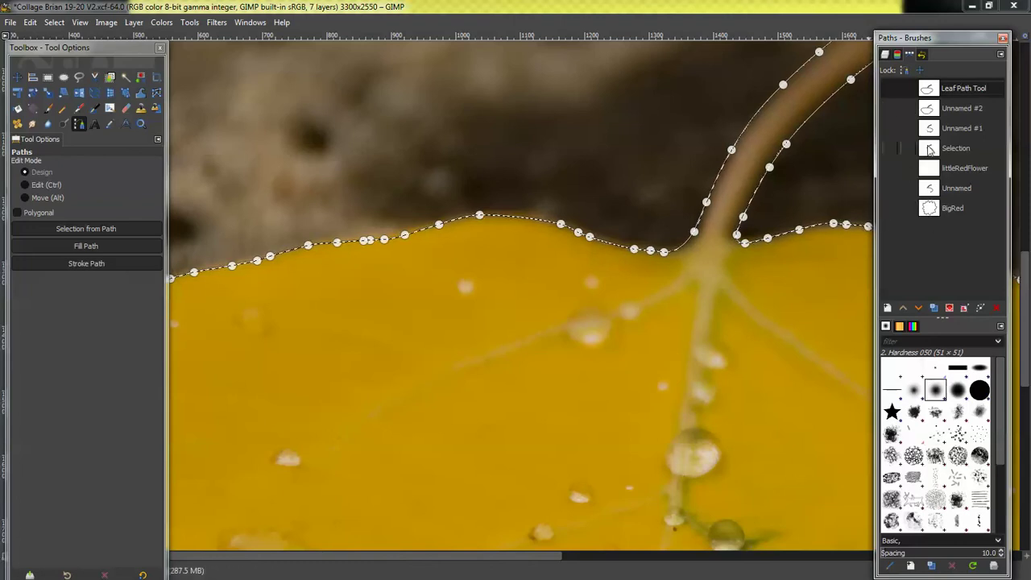
click(886, 55)
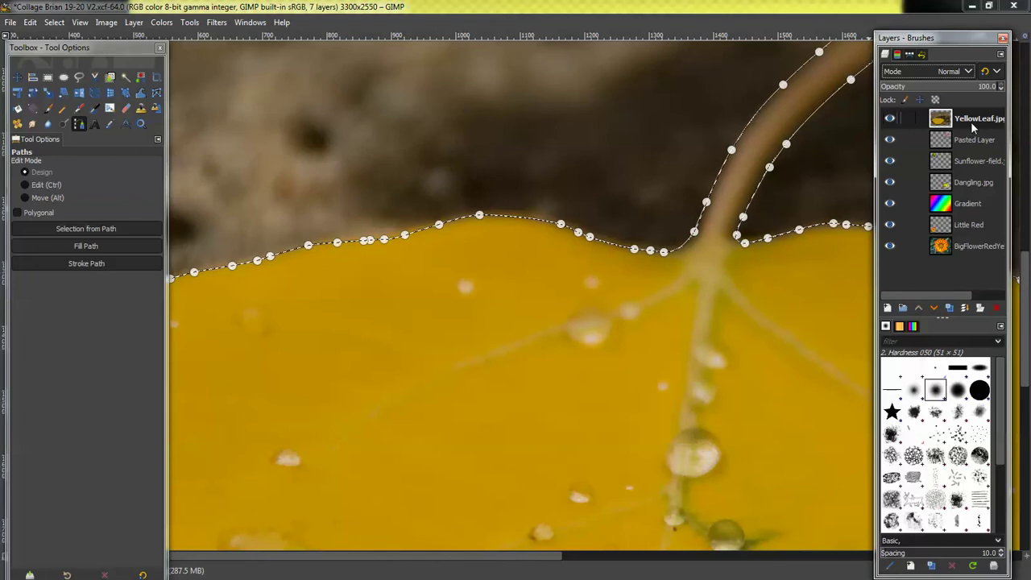
- Add a new layer named Leaf and paint black across the yellow leaf
click(903, 310)
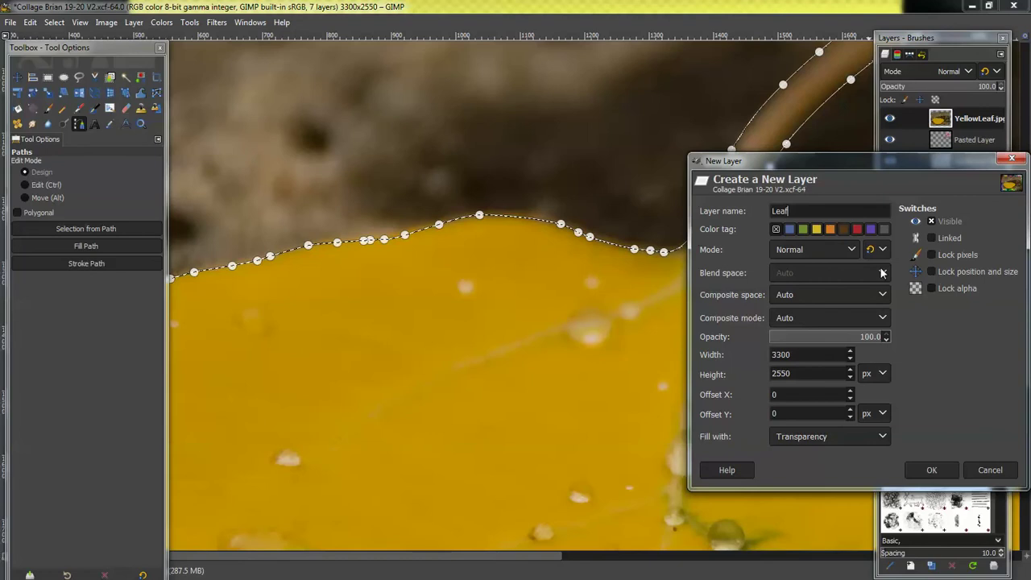
click(932, 470)
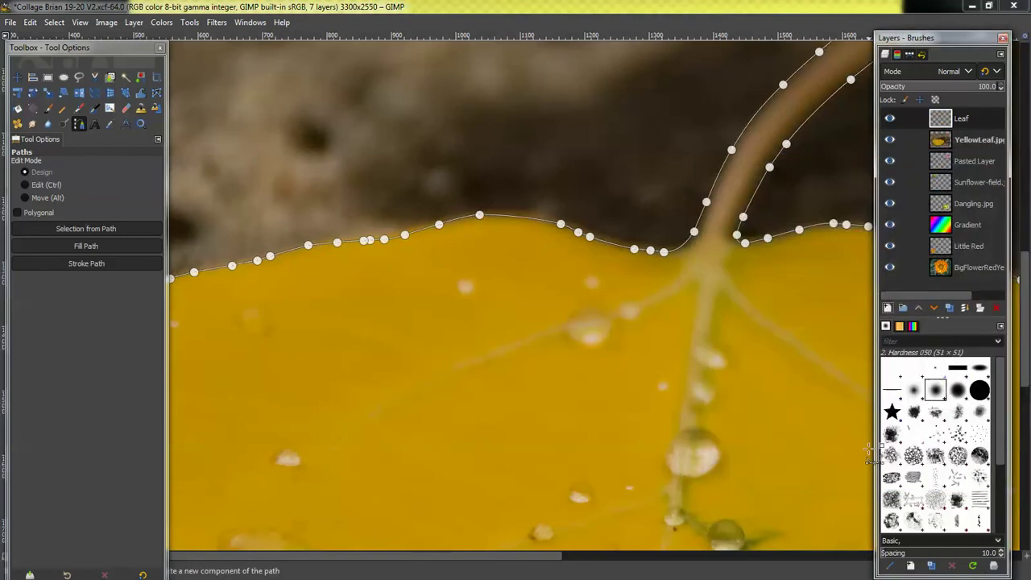
click(49, 108)
mouse_move(271, 286)
mouse_down()
mouse_move(523, 285)
mouse_move(410, 269)
mouse_move(389, 308)
mouse_move(623, 426)
mouse_move(728, 423)
mouse_move(608, 302)
mouse_move(596, 265)
mouse_move(481, 249)
mouse_move(592, 263)
mouse_move(746, 183)
mouse_move(842, 71)
mouse_move(758, 132)
mouse_move(639, 259)
mouse_move(526, 258)
mouse_move(364, 234)
mouse_move(210, 278)
mouse_up()
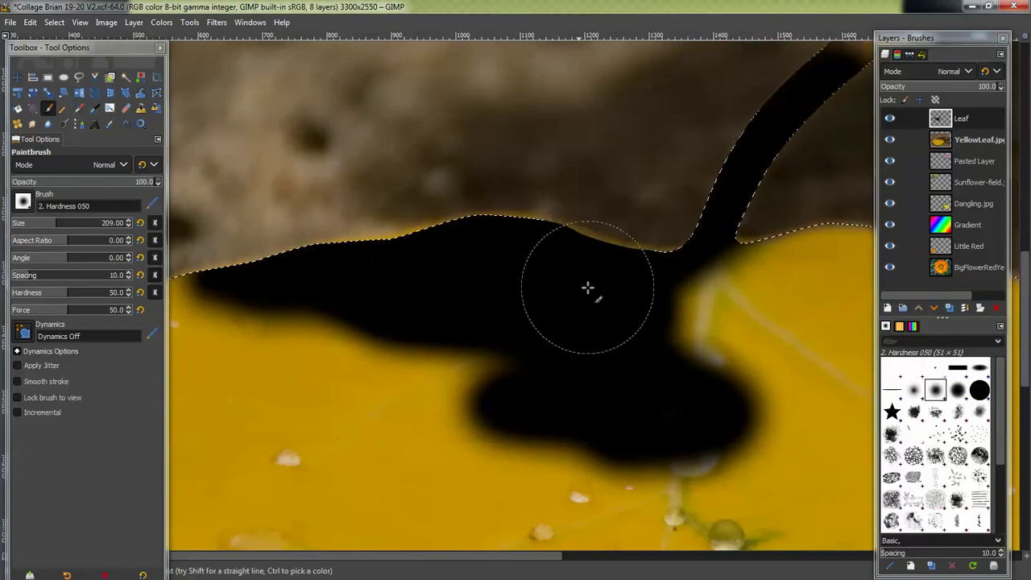
- Hide the Leaf layer and make YellowLeaf.jpg the active layer
click(890, 120)
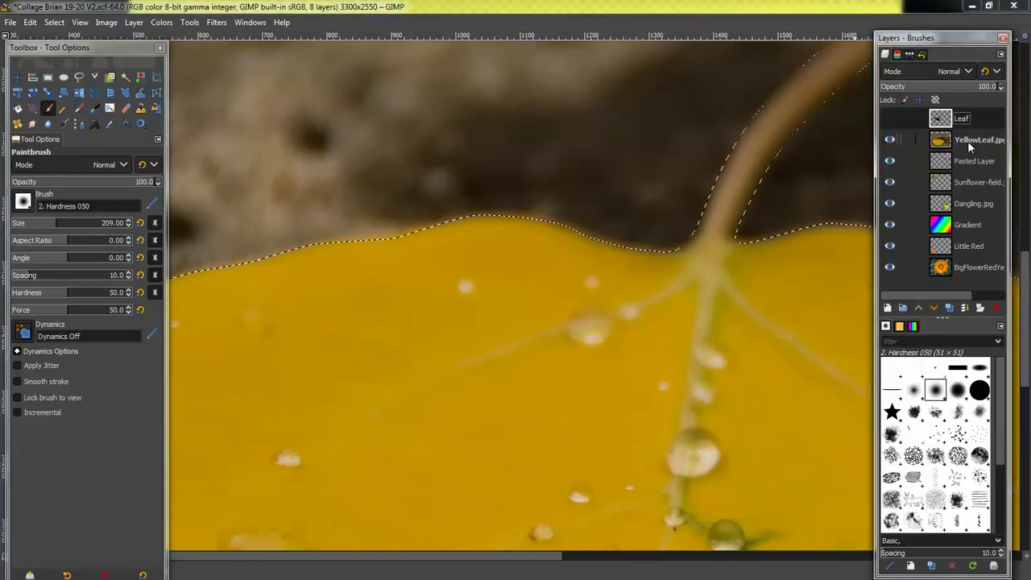
click(969, 140)
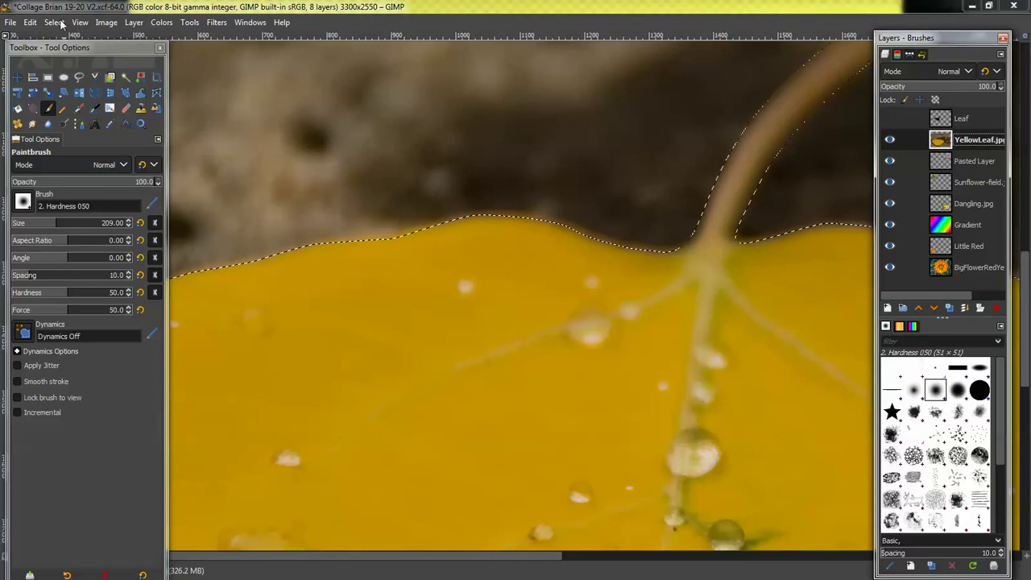
click(133, 23)
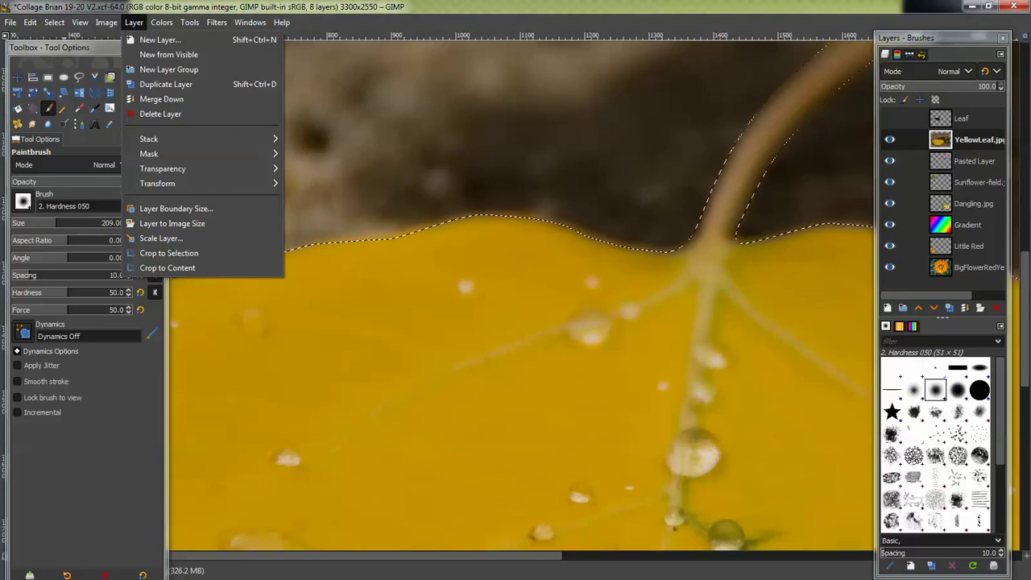
- Copy the selected leaf, paste it as a new layer, and hide YellowLeaf.jpg
key(Escape)
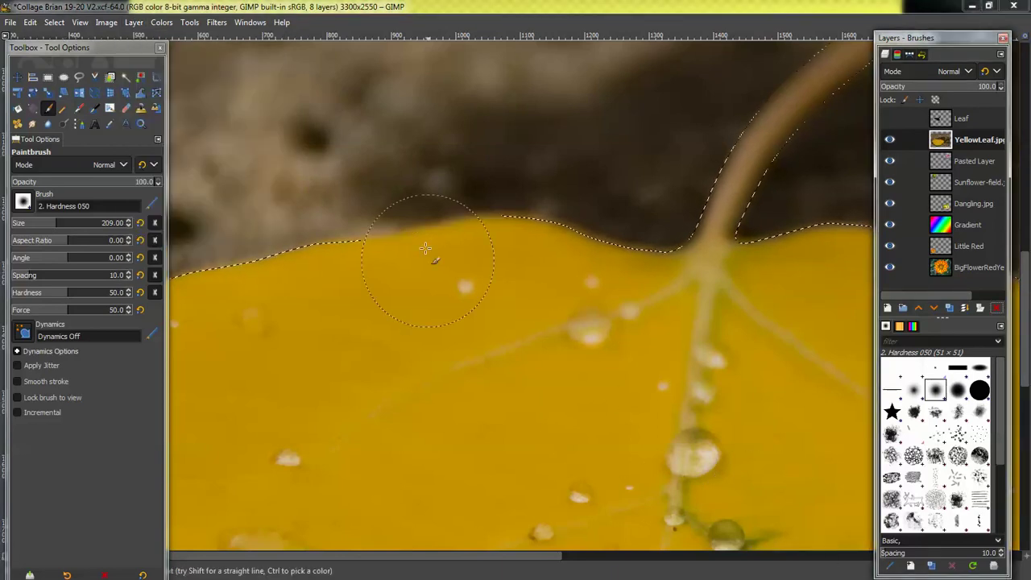
click(30, 23)
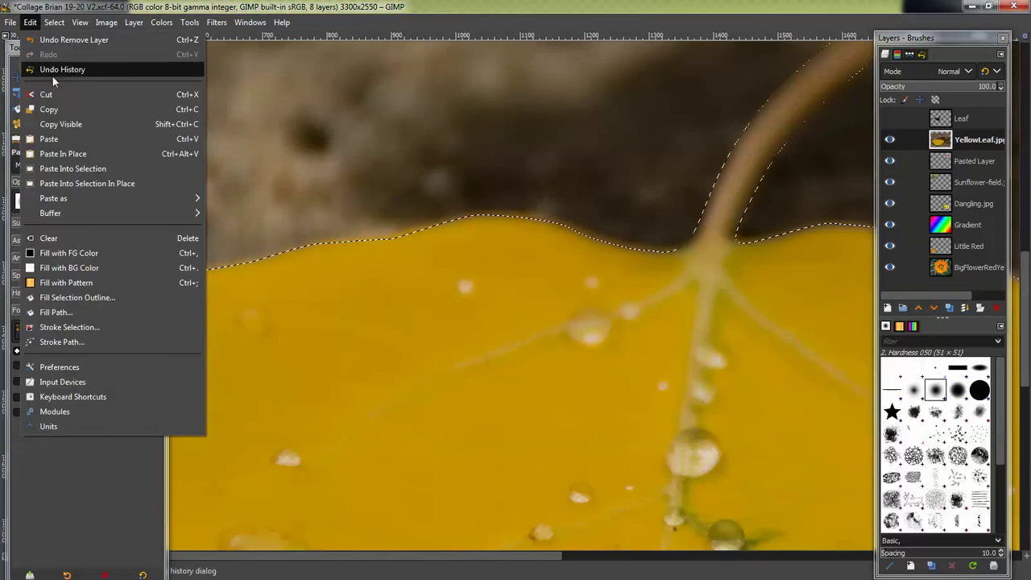
click(59, 113)
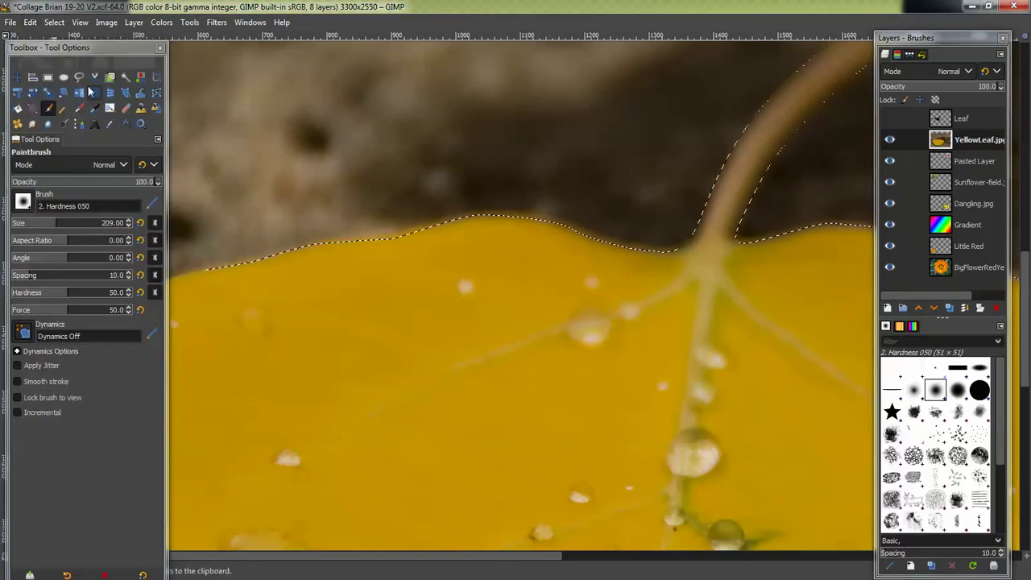
click(36, 23)
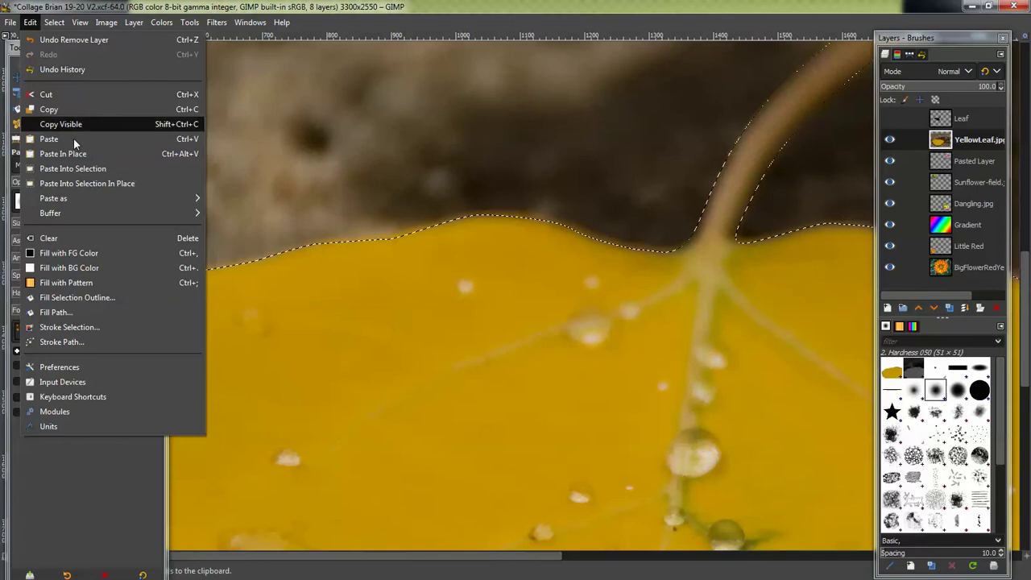
mouse_move(91, 198)
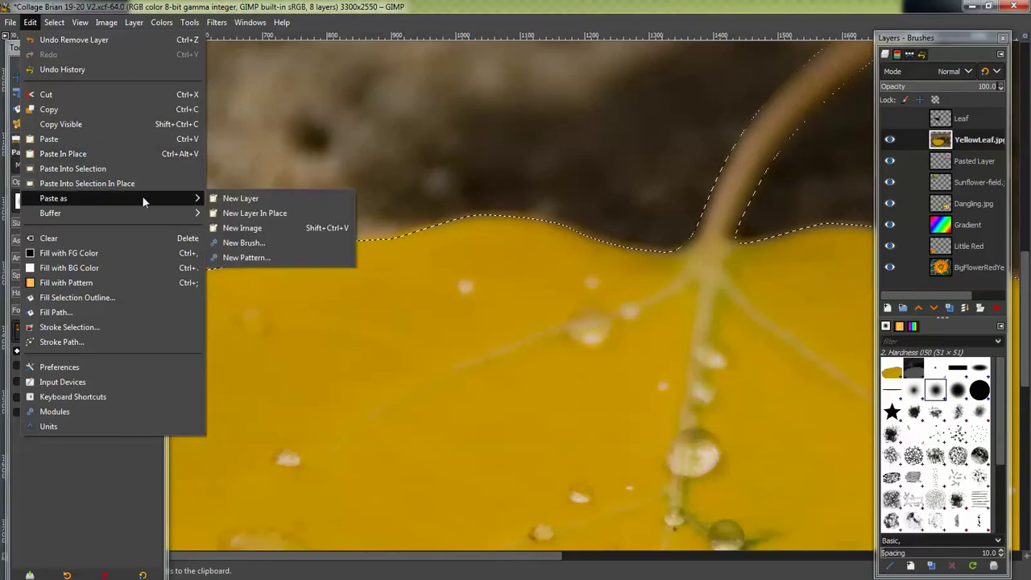
click(239, 197)
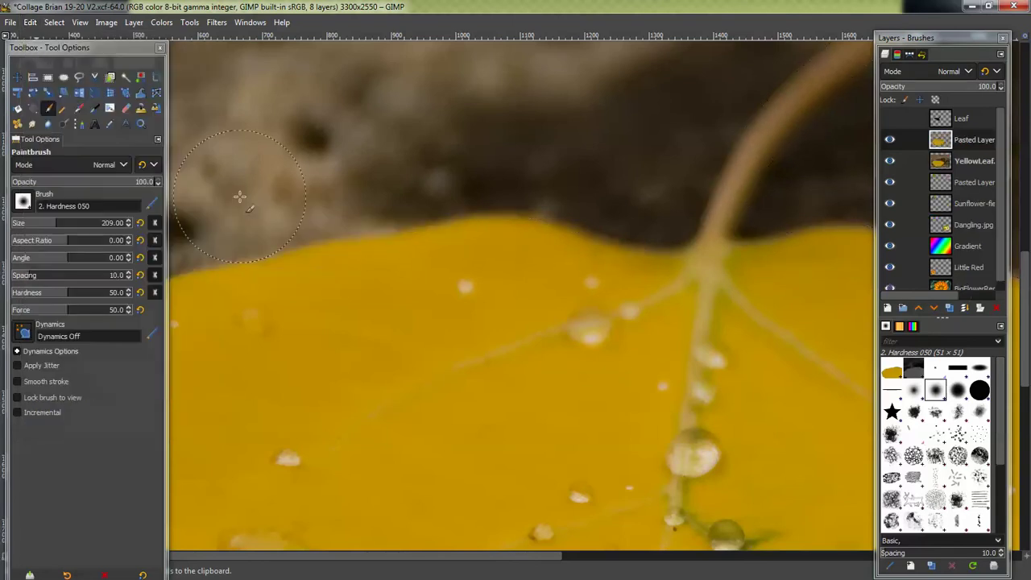
click(890, 160)
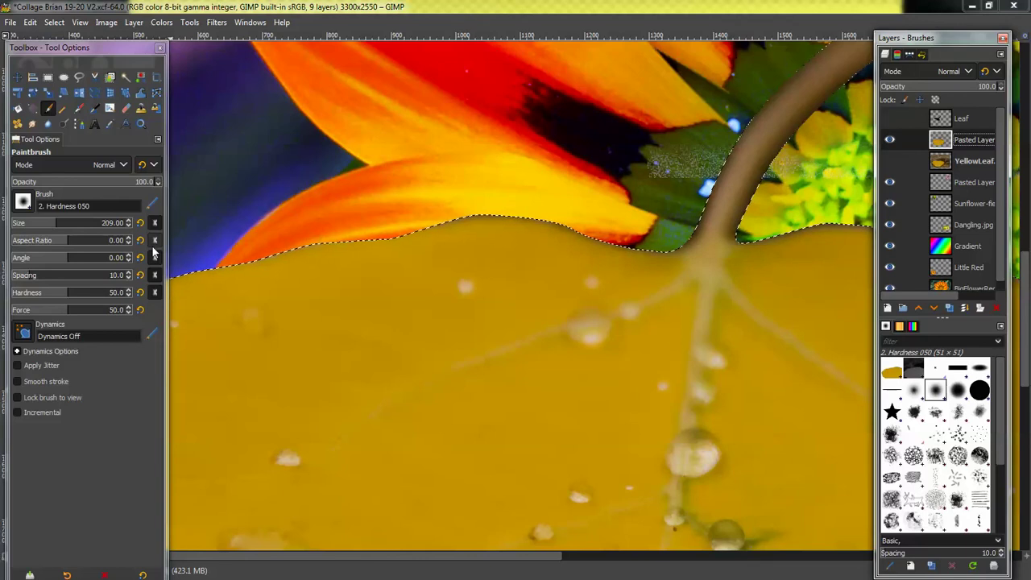
- Fit the whole collage in the window with Shift+Ctrl+J
key(shift+ctrl+j)
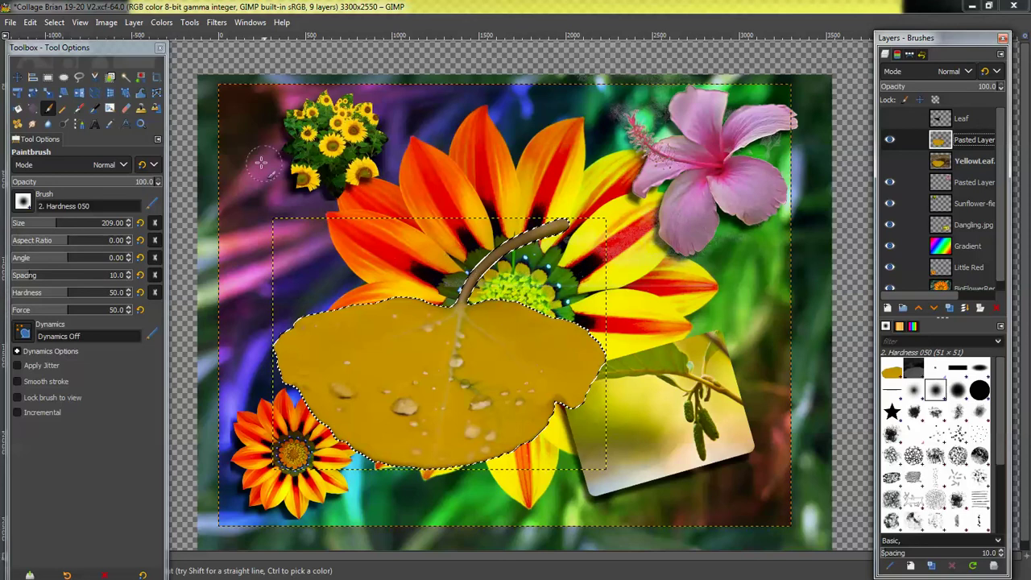
- Scale the pasted leaf layer down and move it to the collage's left edge
click(50, 96)
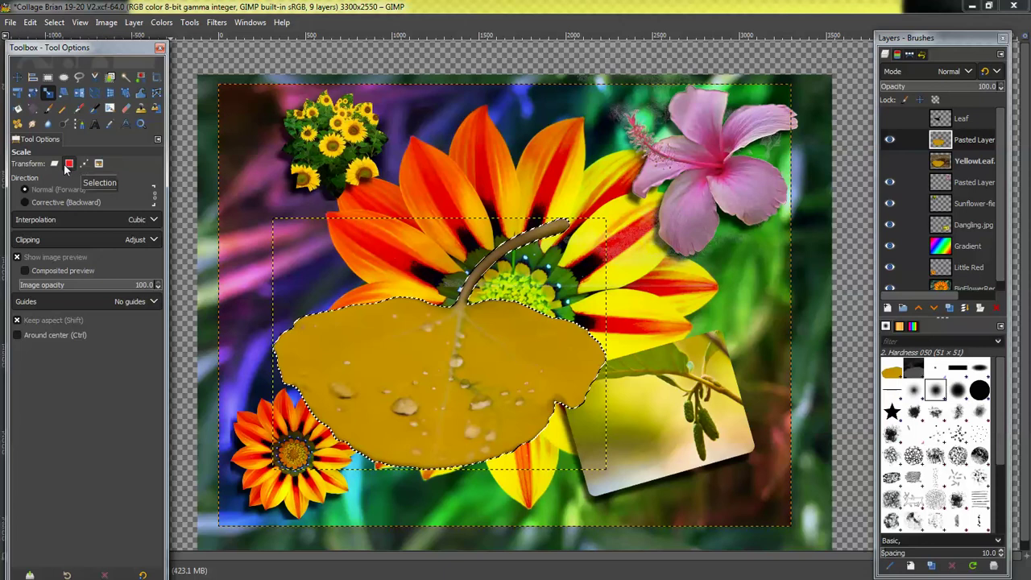
click(55, 165)
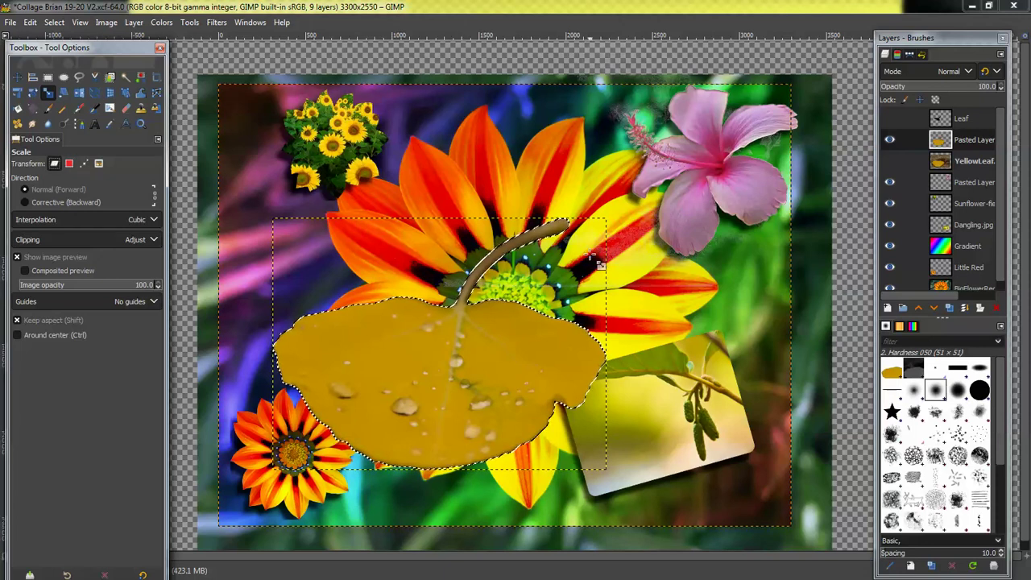
click(535, 242)
drag(535, 242, 334, 352)
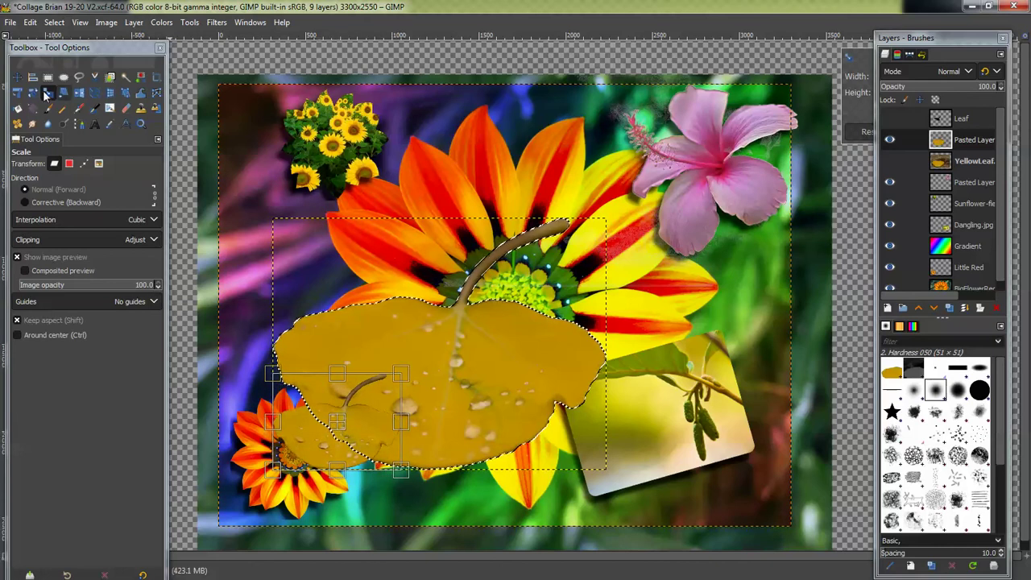
click(17, 76)
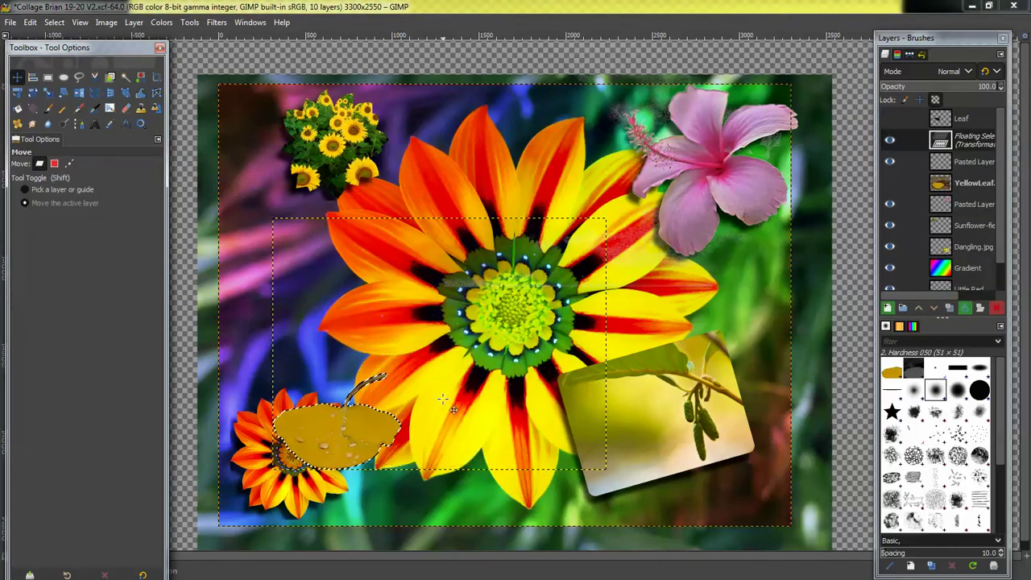
drag(589, 353, 306, 297)
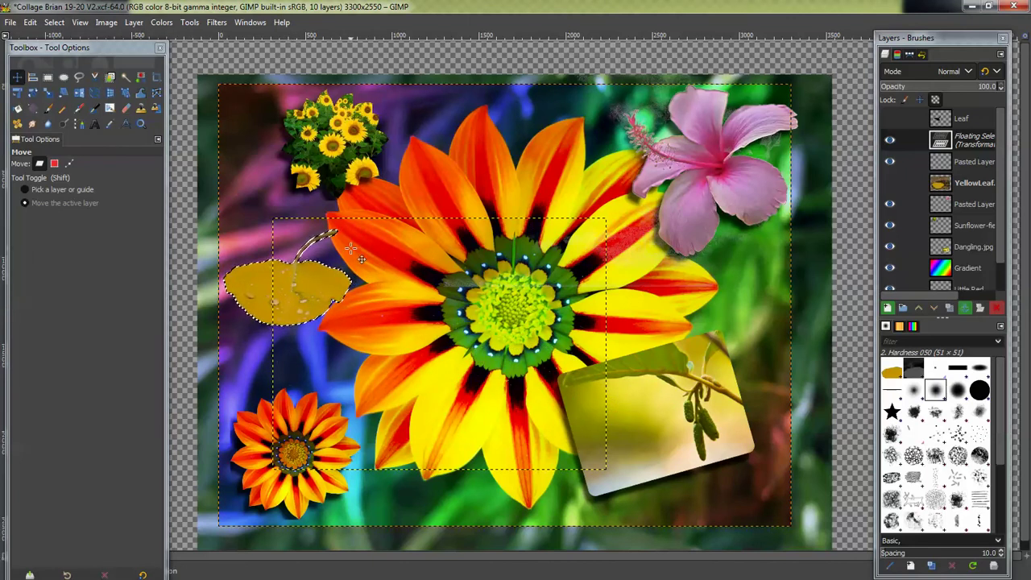
click(54, 21)
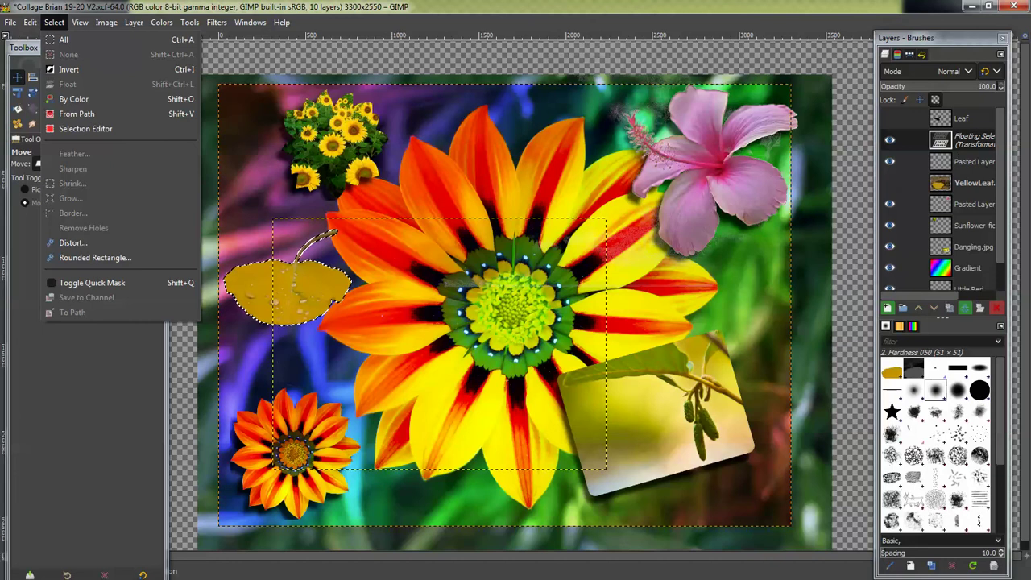
- Anchor the floating scaled leaf into its Pasted Layer with Ctrl+H
key(Escape)
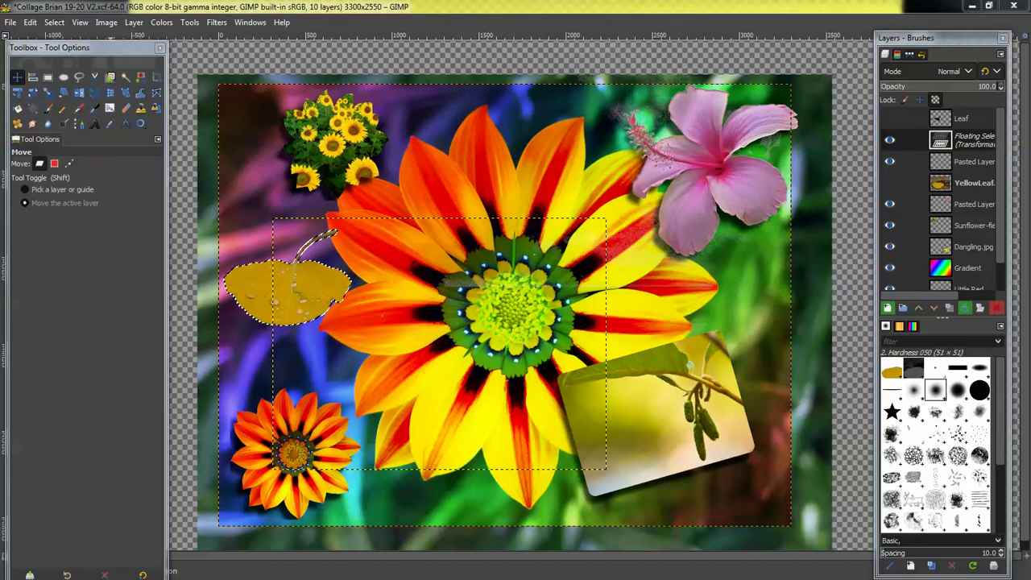
key(shift+h)
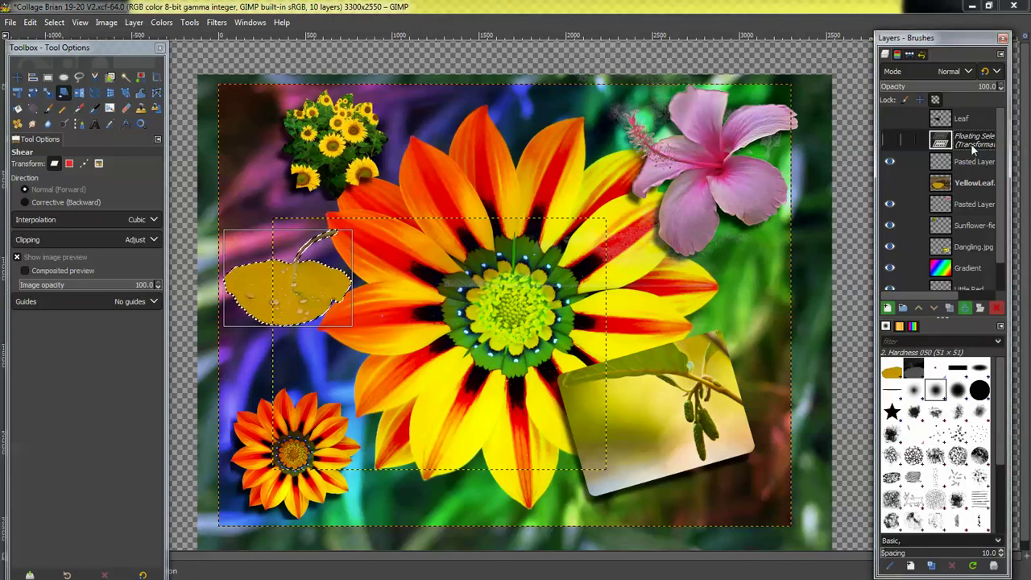
key(ctrl+h)
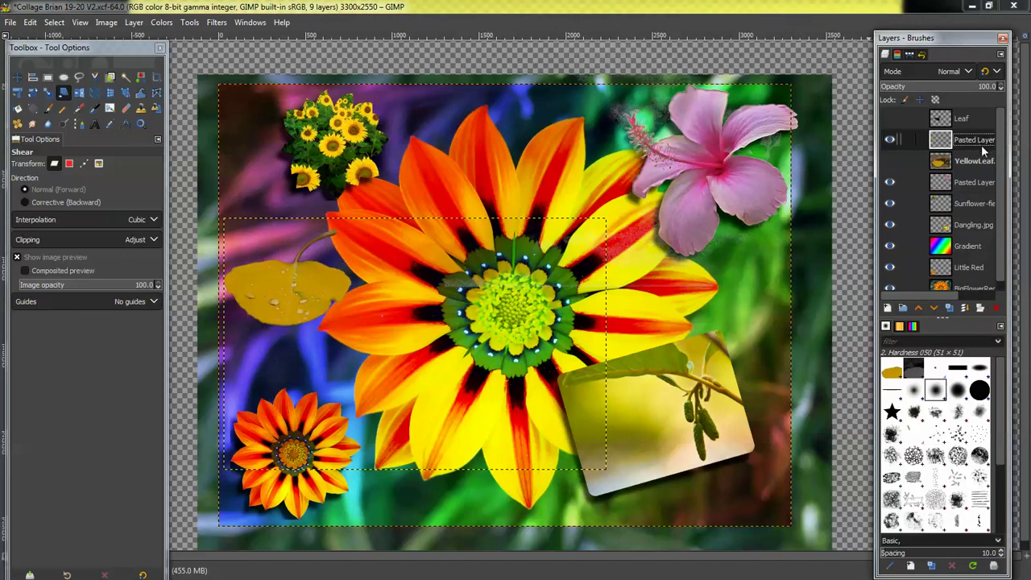
- Add a Drop Shadow to the pasted leaf using the DroopShadow2 preset
click(219, 23)
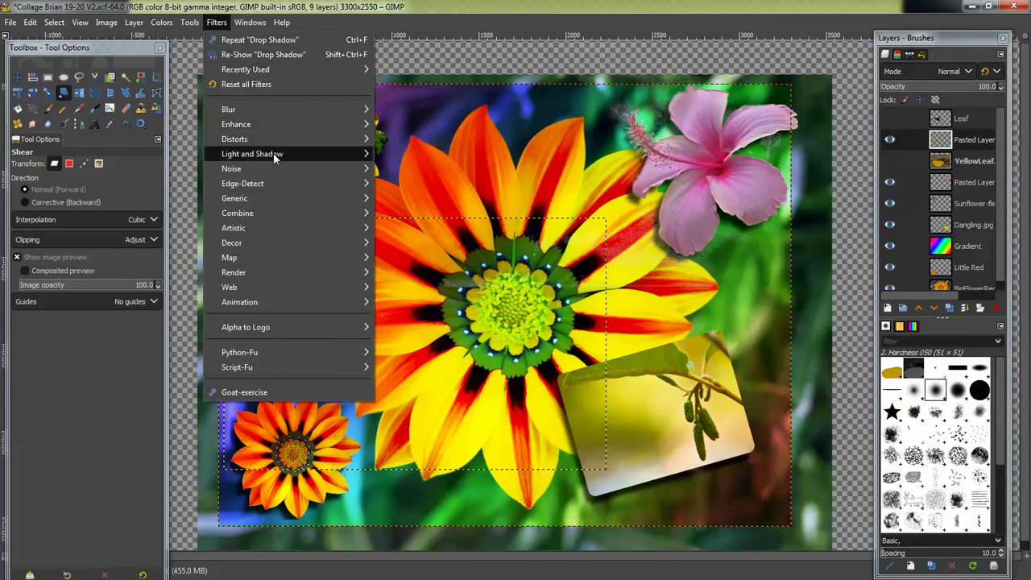
mouse_move(335, 153)
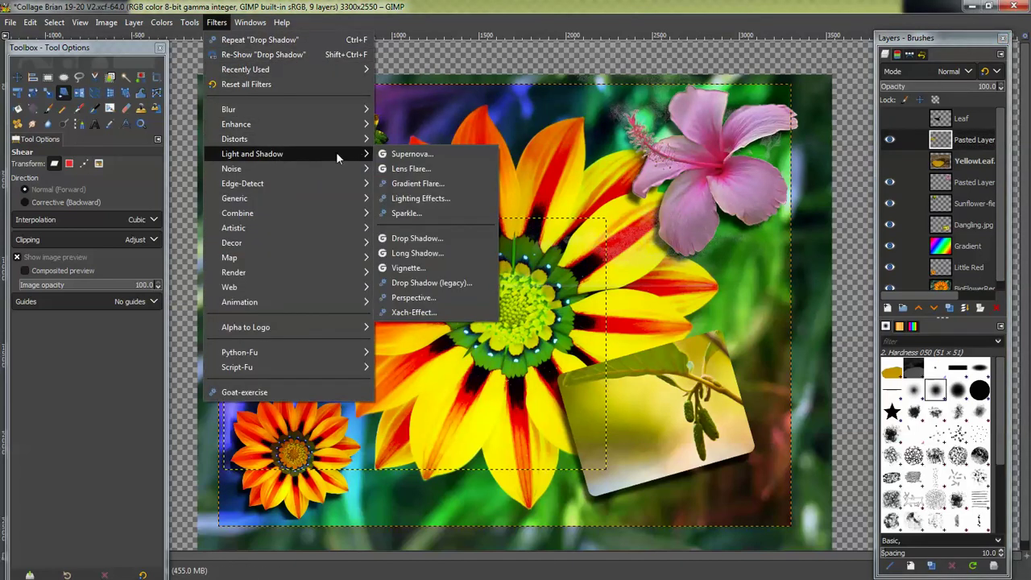
click(440, 237)
click(865, 159)
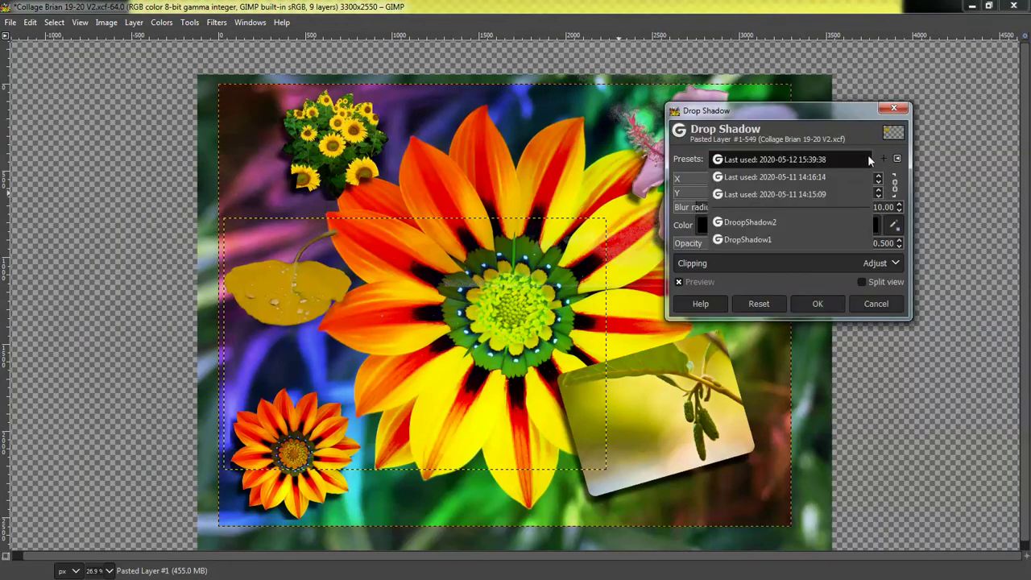
click(789, 219)
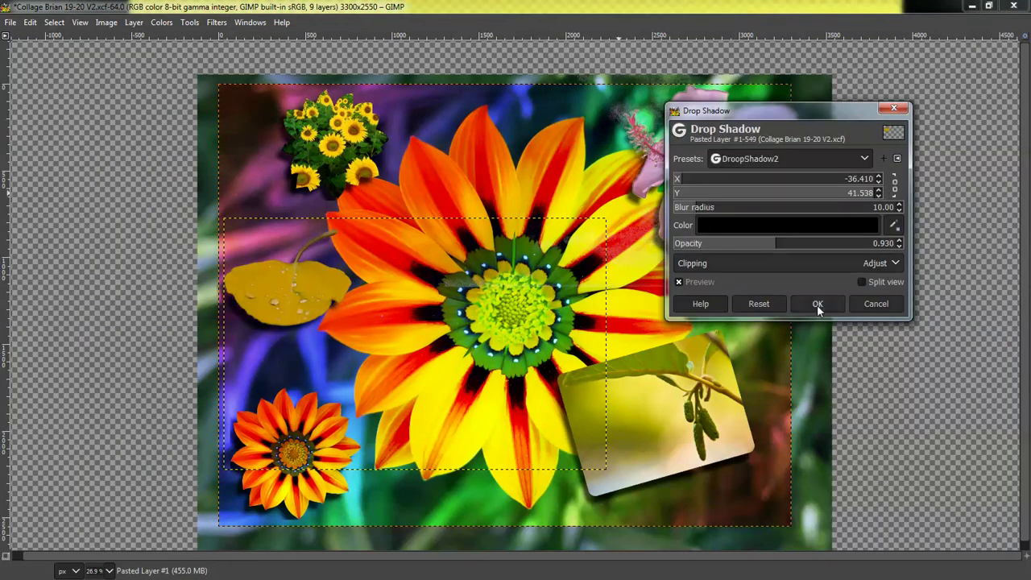
click(816, 303)
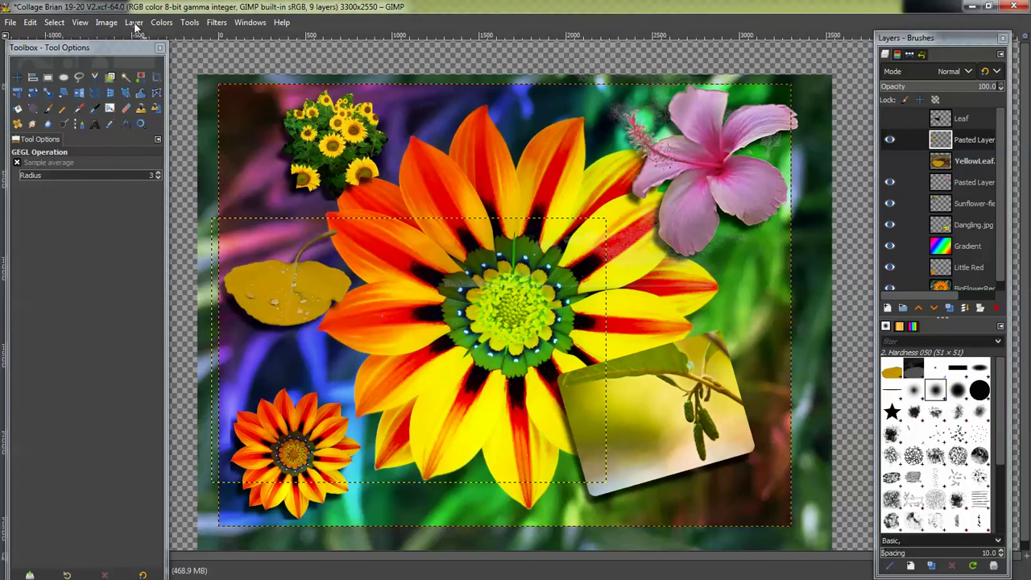
- Show the Tools > Selection Tools submenu to check the selection tool names
click(189, 23)
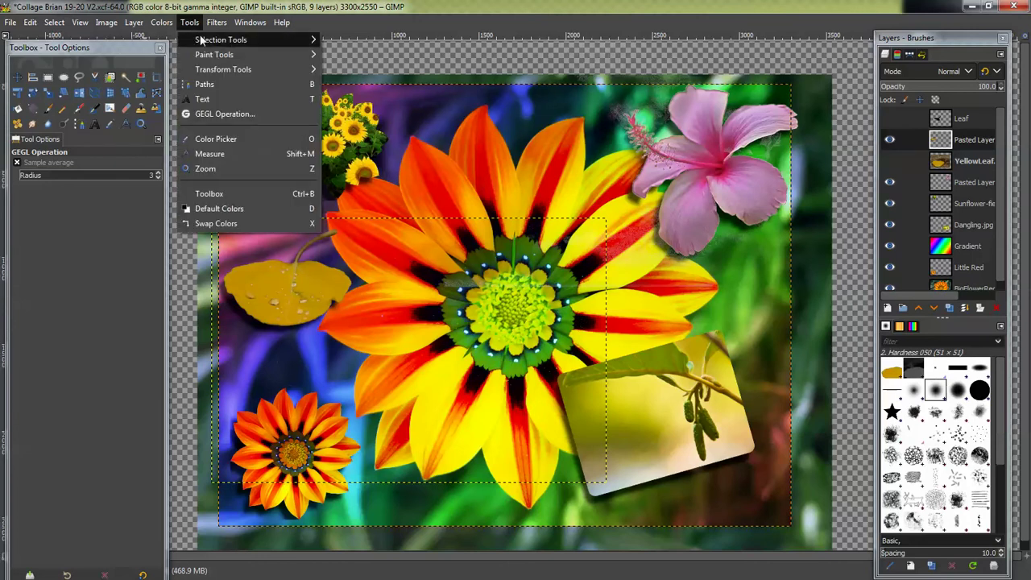
mouse_move(213, 43)
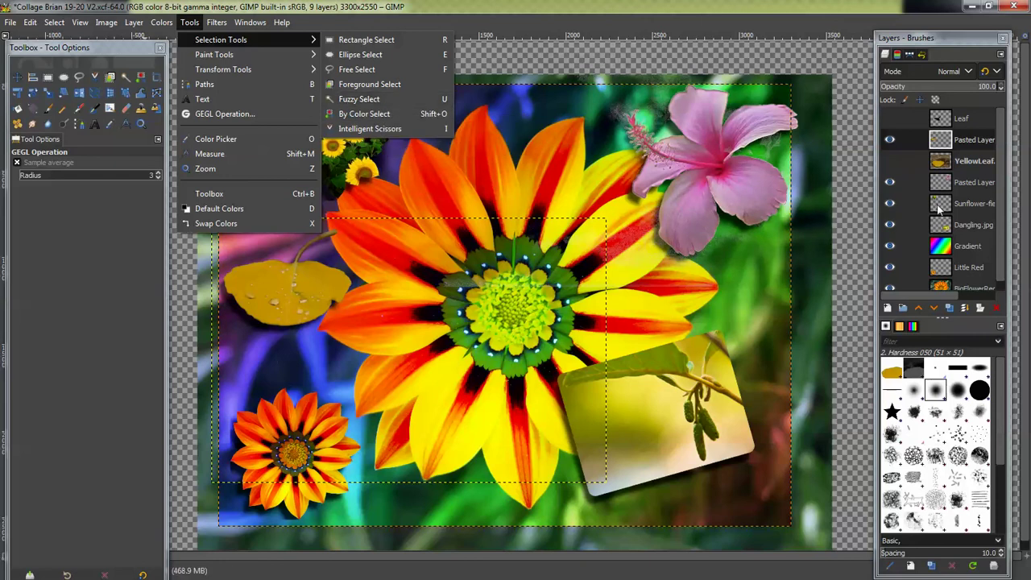
- Rename the lower Pasted Layer to 'Fuzzy Selection'
click(977, 184)
click(977, 184)
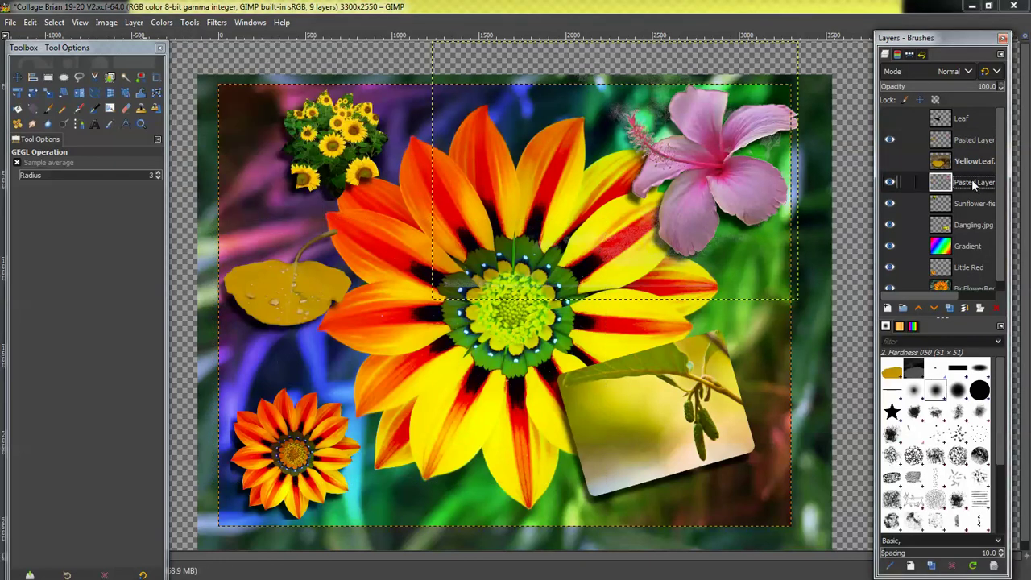
double_click(972, 183)
click(974, 182)
drag(956, 183, 1004, 185)
key(BackSpace)
text(Fuzzy Selecti)
- Rename the pasted leaf layer to 'Path Selection'
click(974, 139)
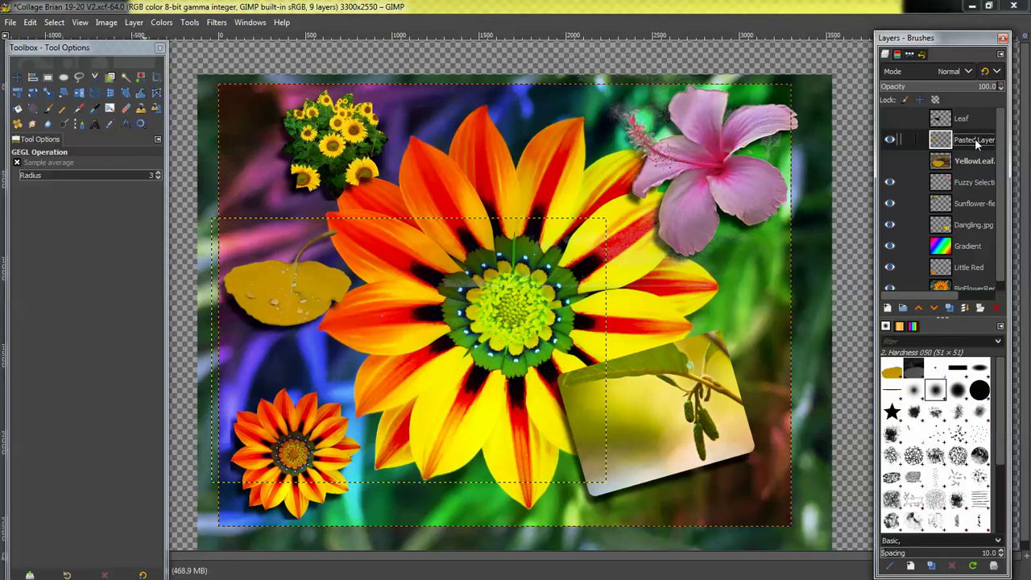
double_click(974, 139)
click(977, 141)
text(Path Selectio)
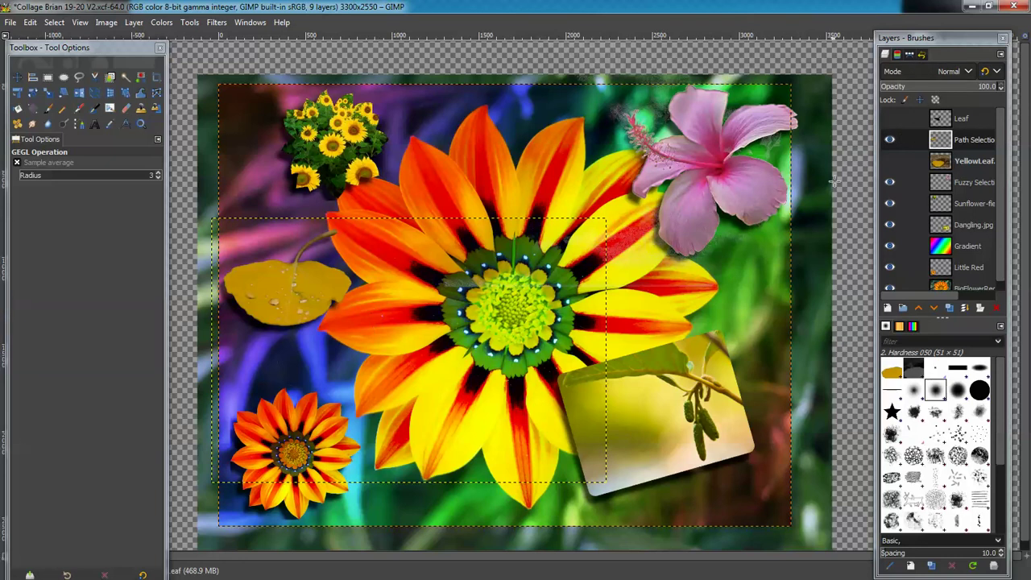
- Show the Paths list with the Leaf Path Tool path at the top
click(912, 55)
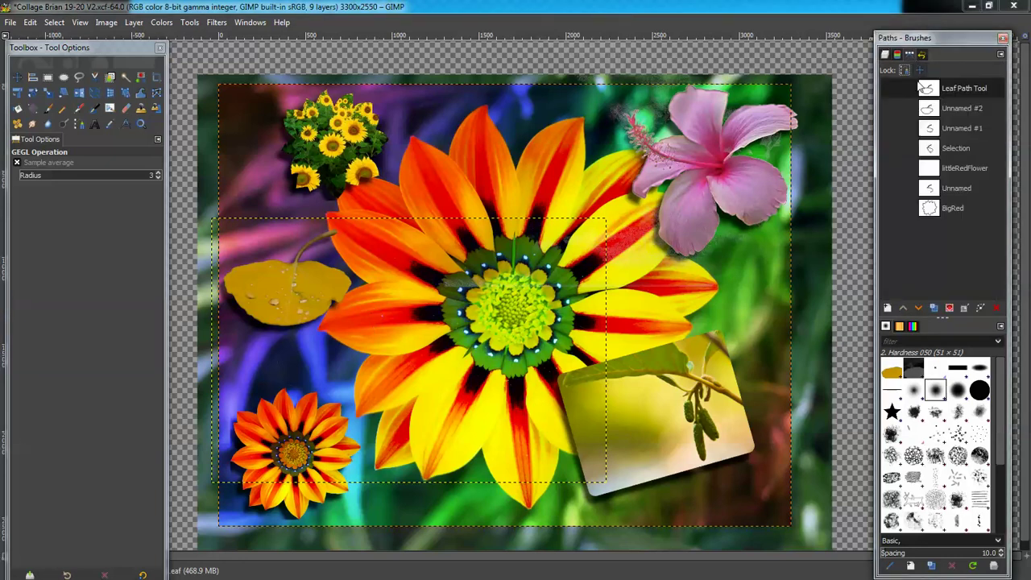